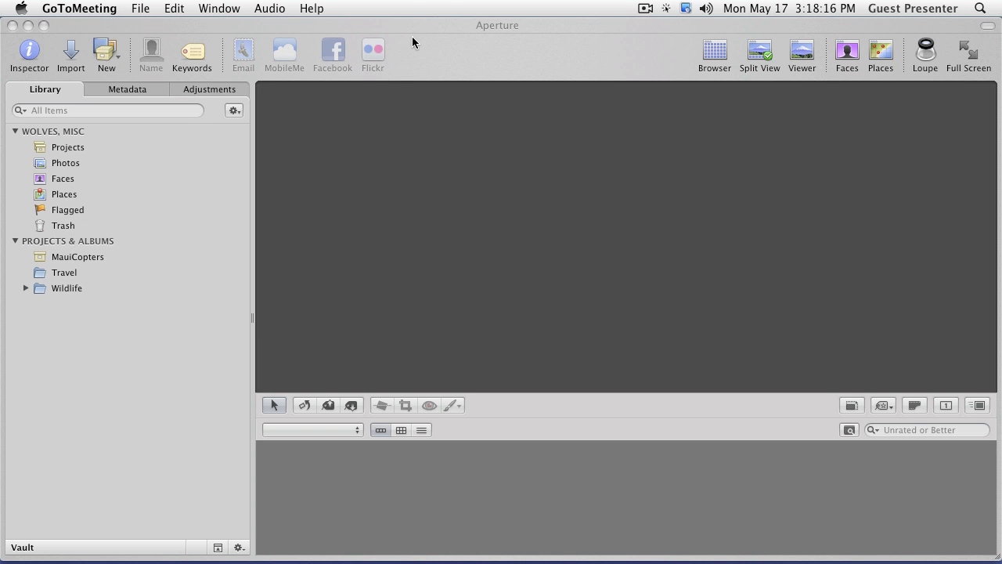
Switch from GoToMeeting to the Aperture window showing the Wolves, Misc library
left_click(446, 38)
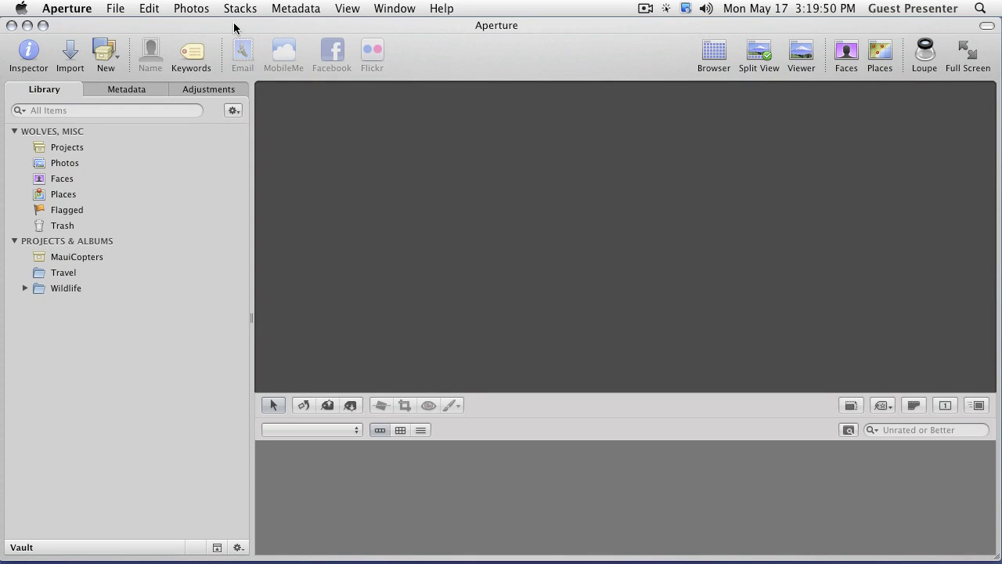
Open Aperture's Preferences from the Aperture menu, landing on the General pane
left_click(70, 8)
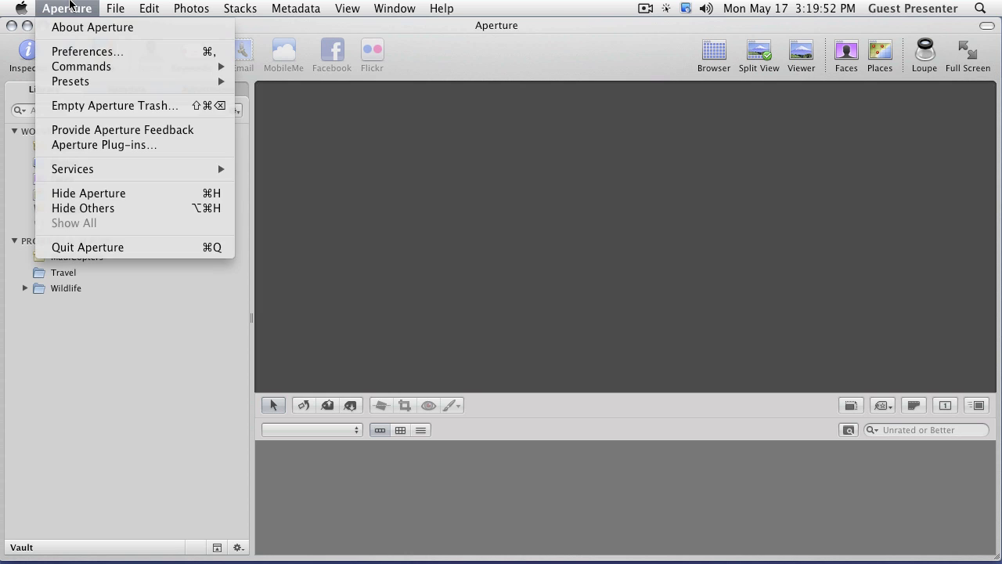
left_click(75, 51)
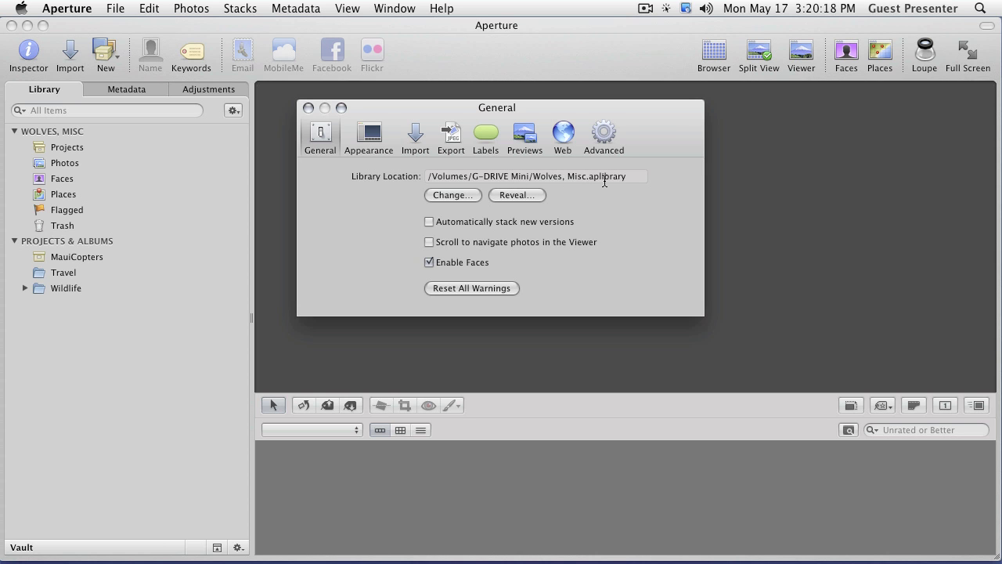
Reveal the Wolves, Misc library on the G-DRIVE Mini drive in Finder, then close the drive window
left_click(517, 195)
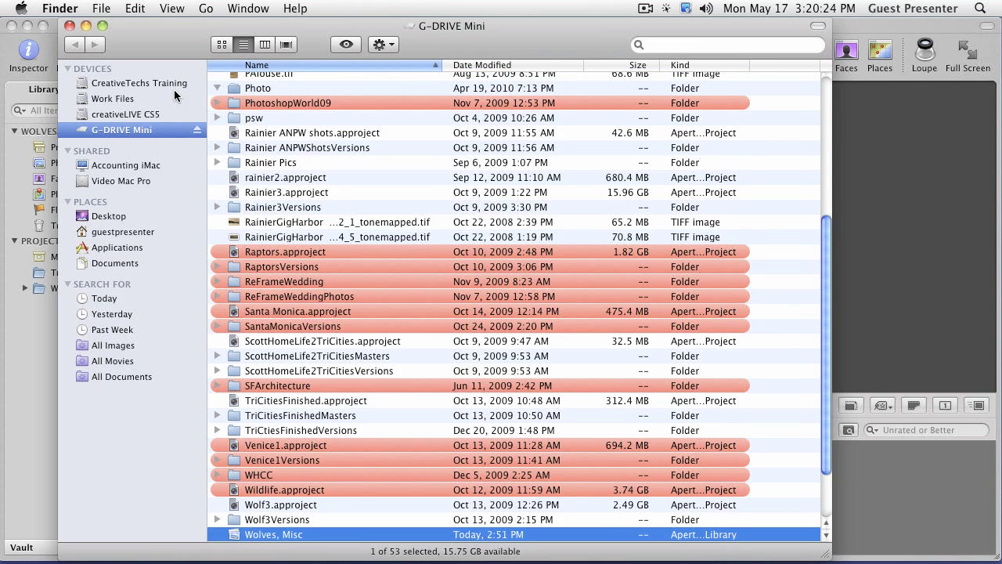
left_click(68, 26)
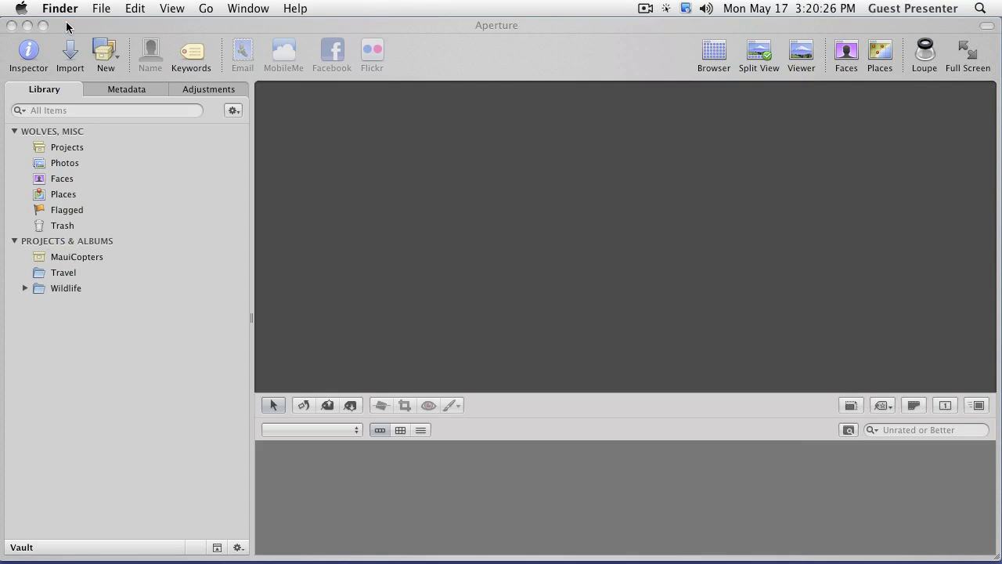
left_click(63, 8)
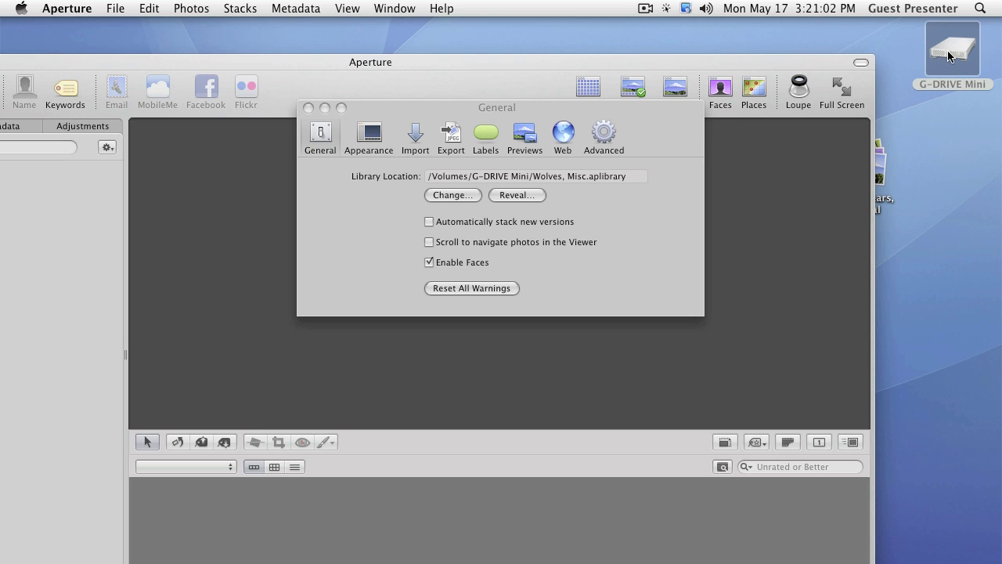
double_click(951, 53)
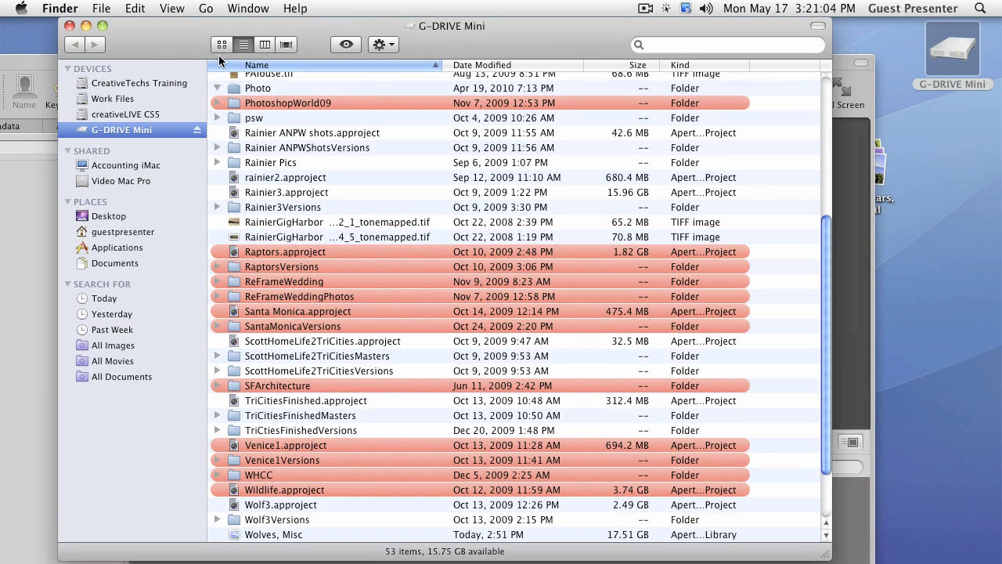
left_click(69, 26)
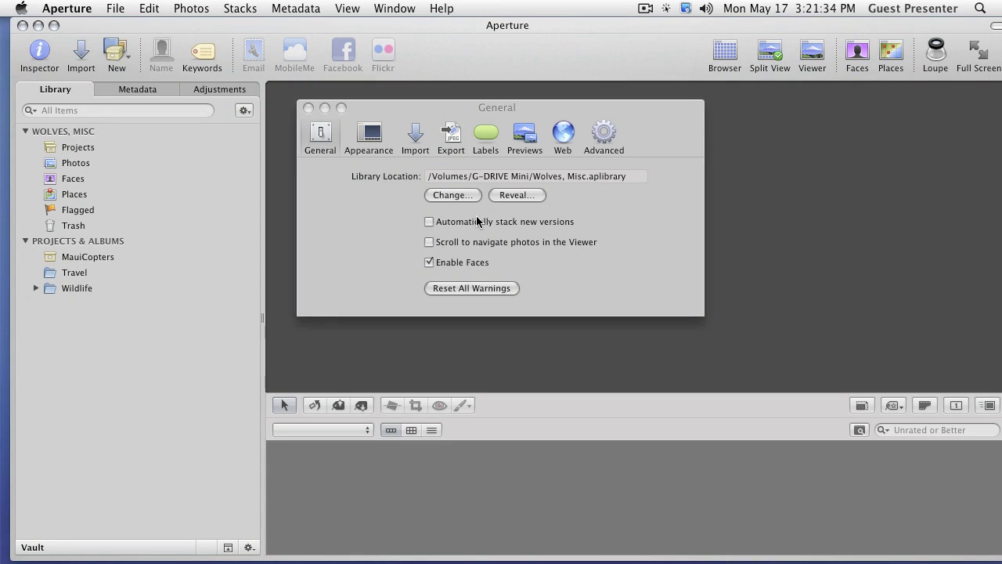
Uncheck Enable Faces in the General preferences
left_click(430, 223)
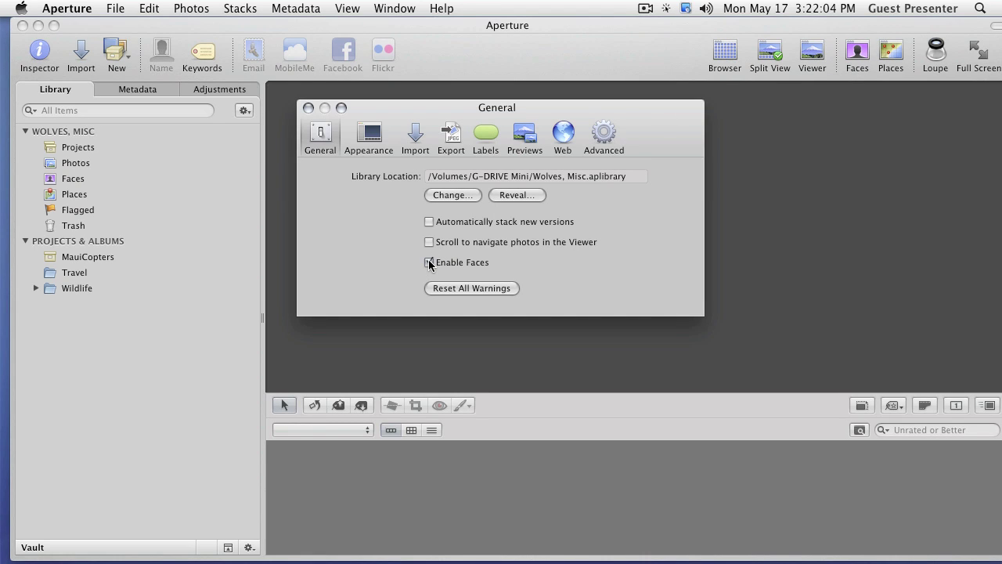
left_click(429, 263)
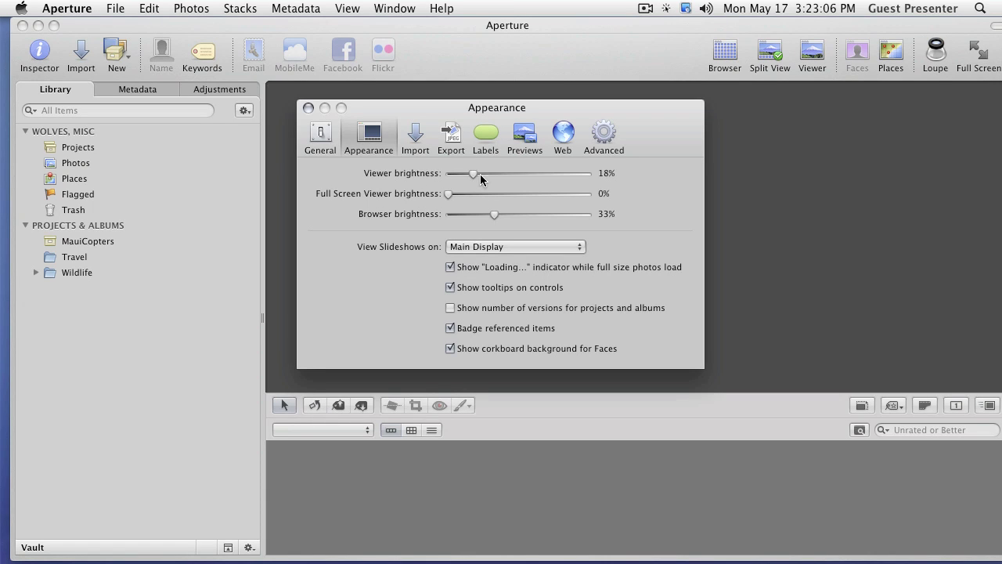
Set Viewer brightness to 0% and Full Screen Viewer brightness to 1%
left_click_drag(471, 174, 335, 171)
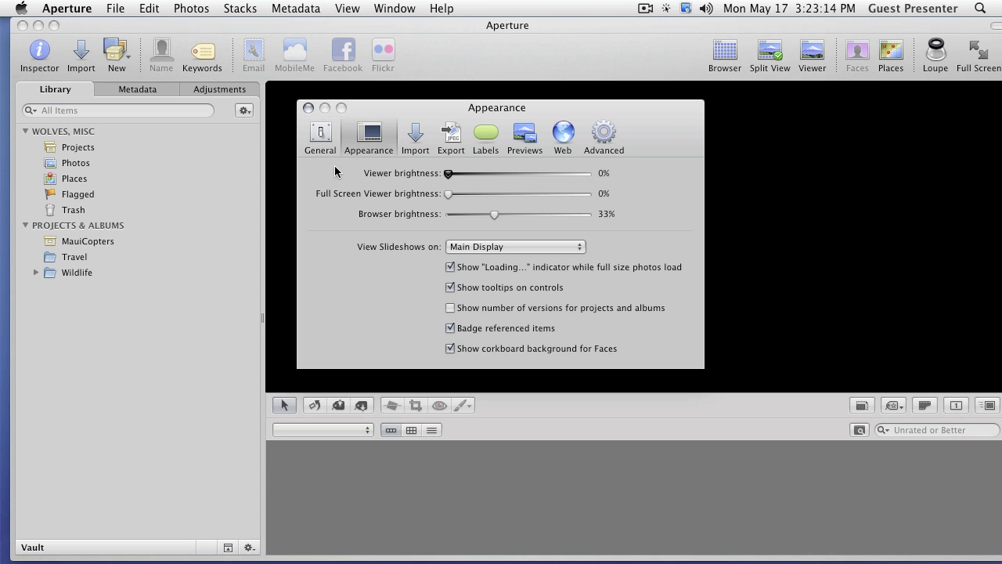
left_click_drag(335, 171, 472, 172)
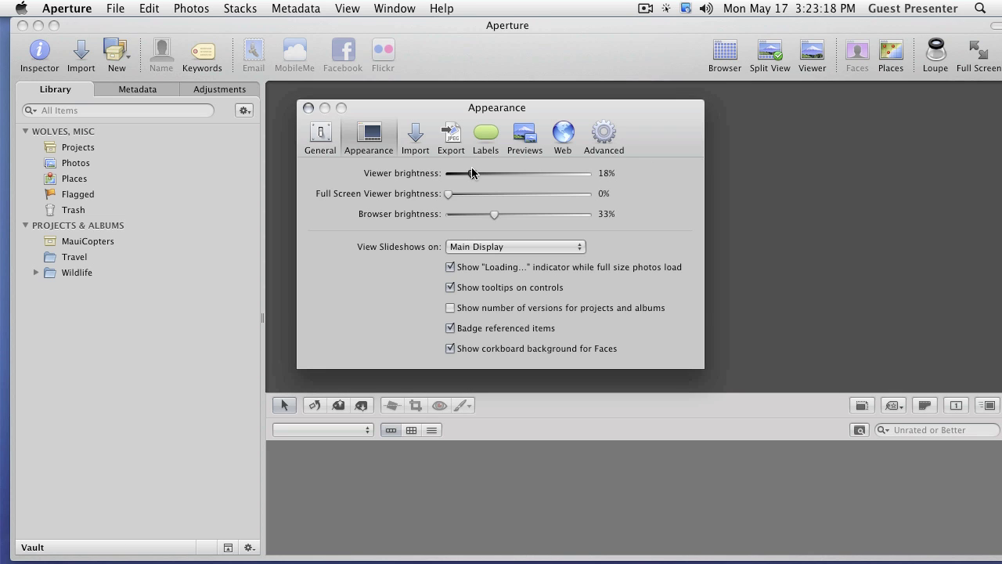
left_click_drag(471, 167, 350, 165)
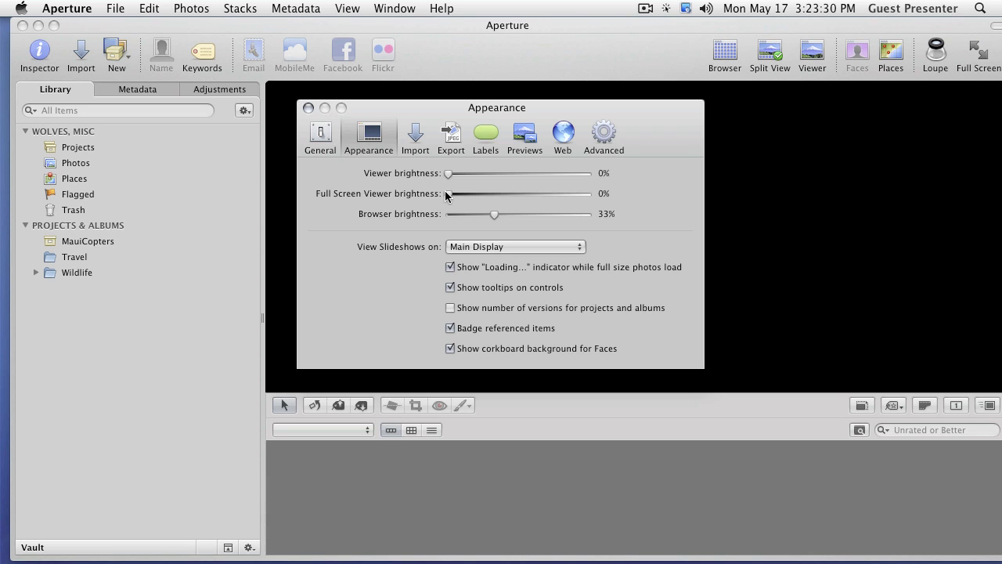
mouse_move(446, 195)
left_mouse_down()
mouse_move(591, 193)
mouse_move(447, 191)
left_mouse_up()
left_click_drag(490, 217, 482, 215)
left_click_drag(447, 173, 448, 172)
Keep slideshows on the Main Display, leave version counts hidden, and badge referenced items
left_click(540, 248)
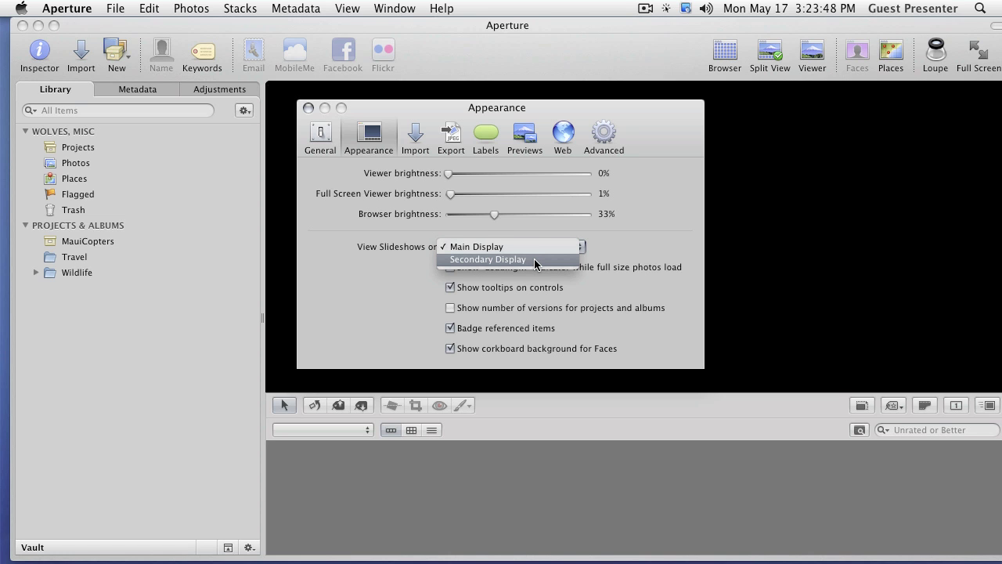
left_click(533, 248)
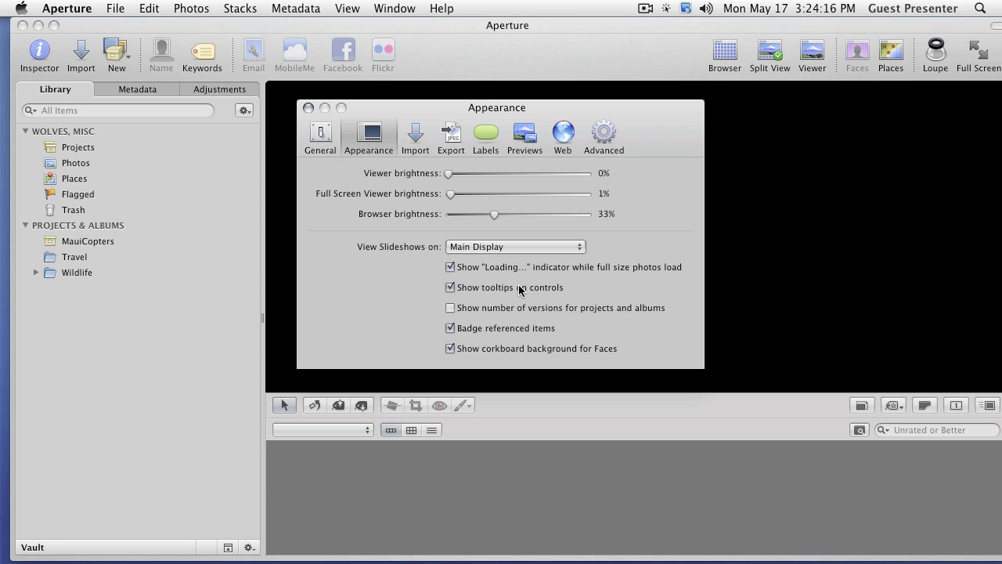
left_click(449, 309)
left_click(450, 308)
left_click(451, 329)
In Import preferences keep No application, New Project and one project per day, then show Export
left_click(414, 145)
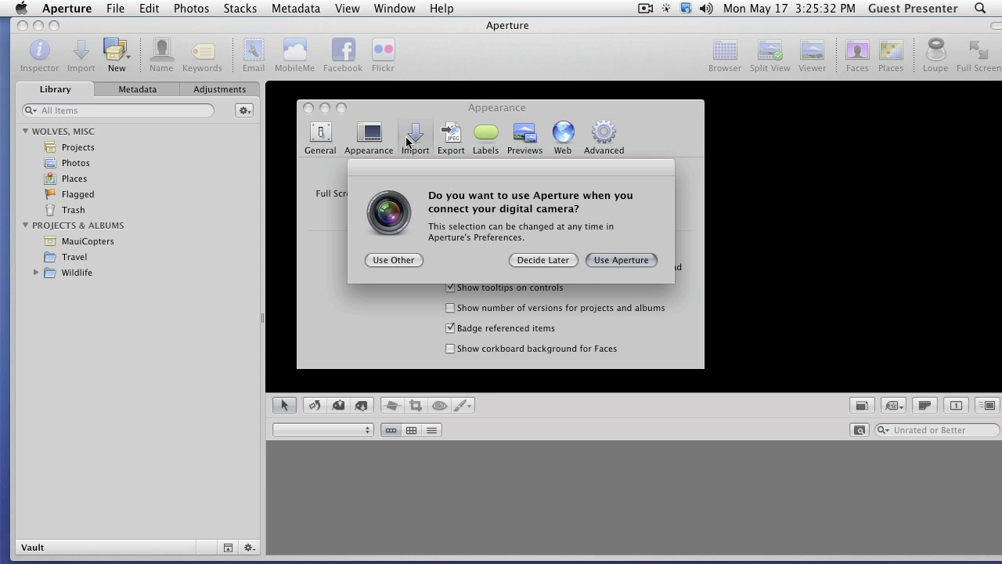
left_click(560, 263)
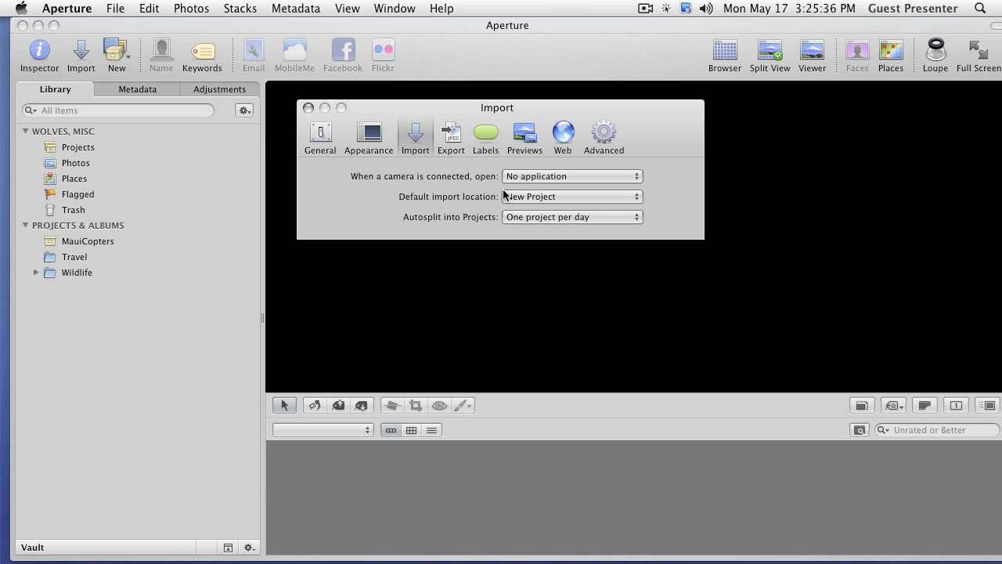
left_click(573, 176)
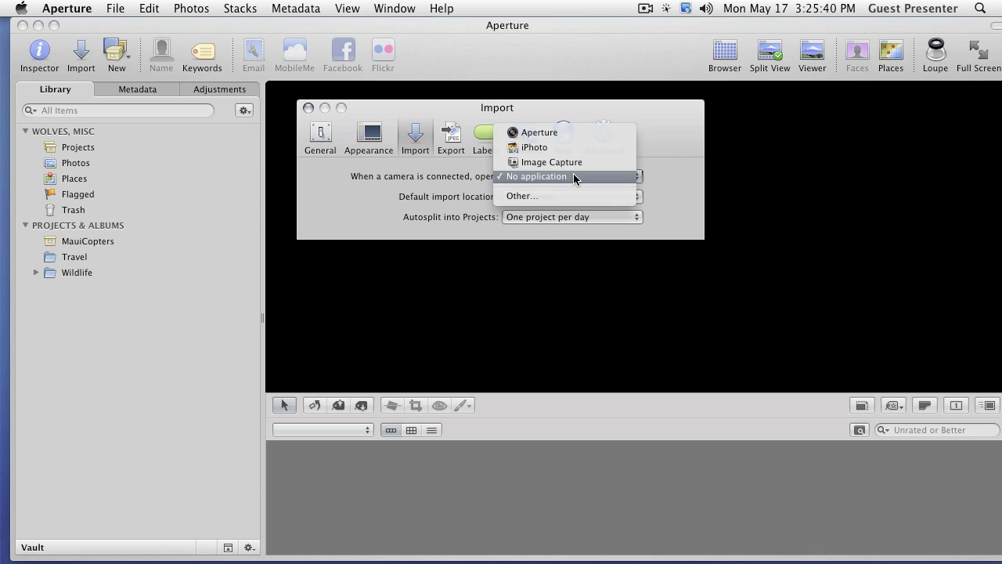
left_click(574, 175)
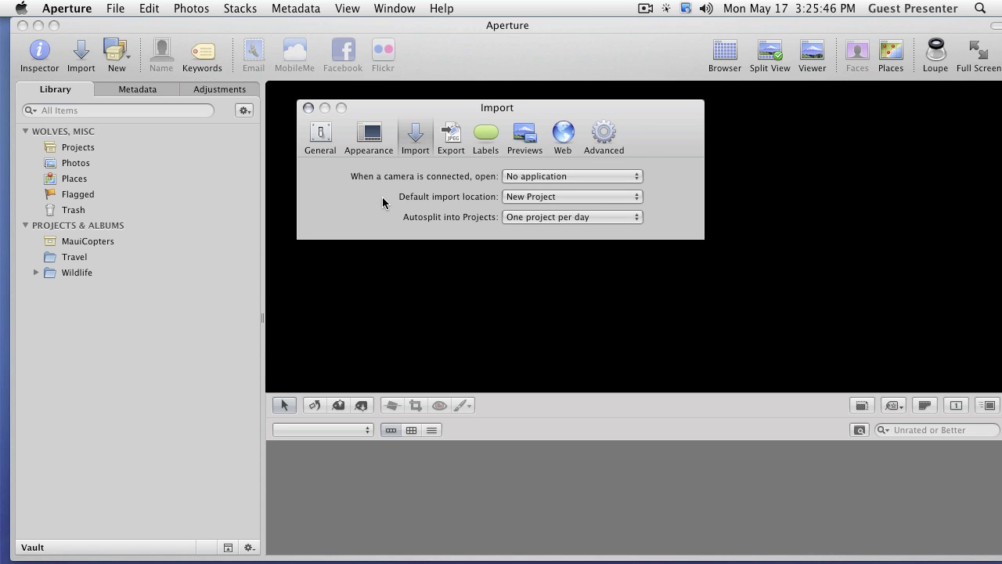
left_click(509, 200)
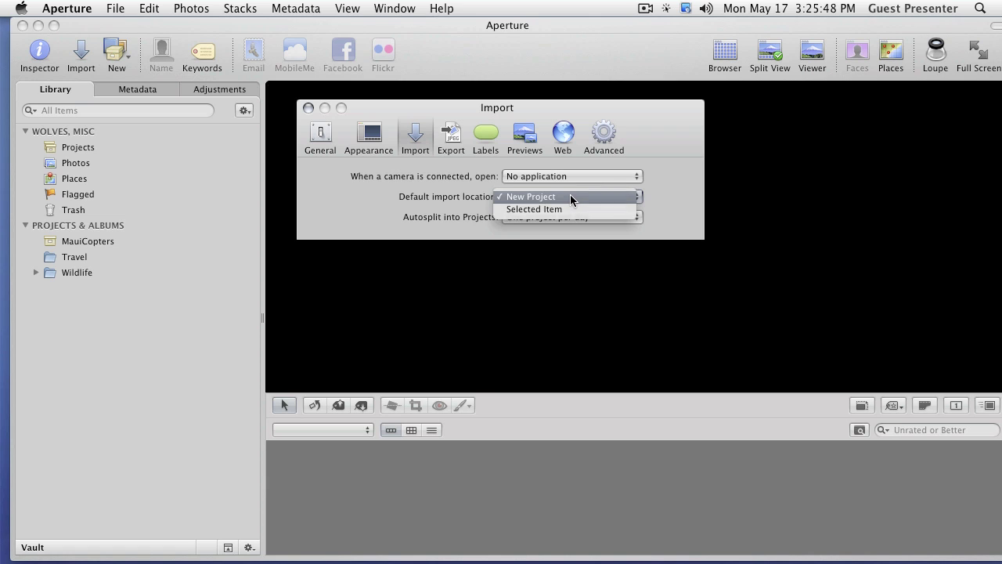
left_click(570, 197)
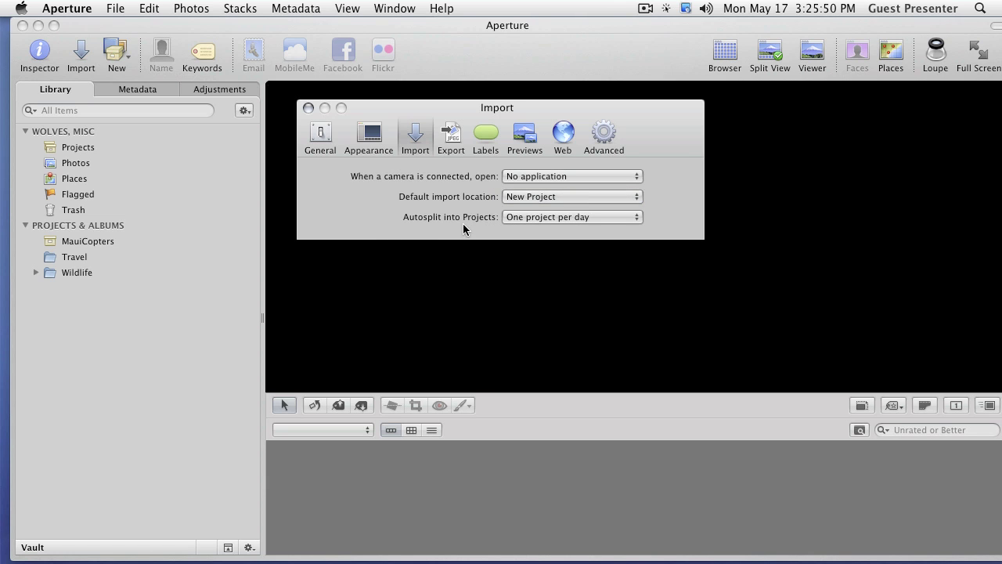
left_click(542, 216)
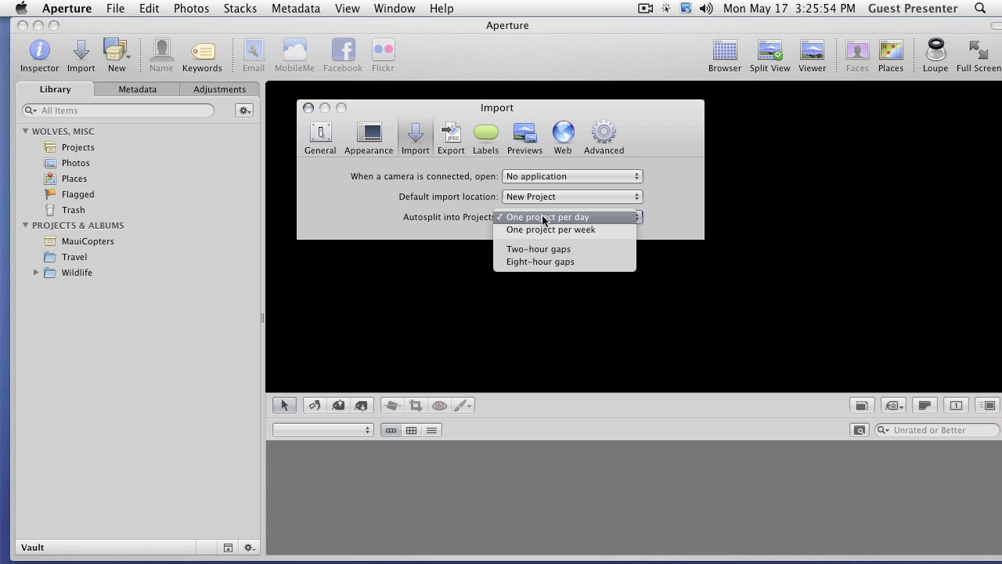
left_click(542, 217)
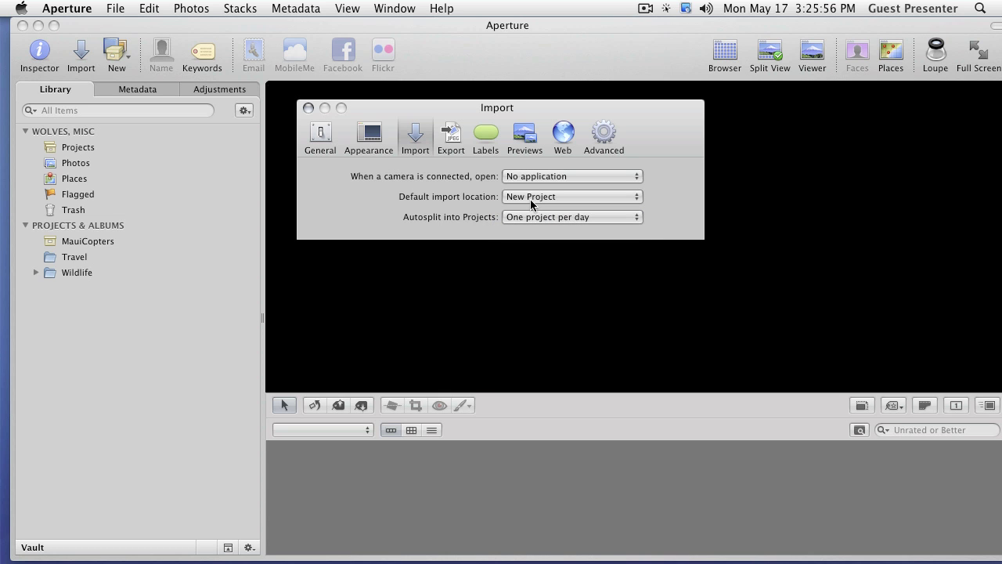
left_click(452, 132)
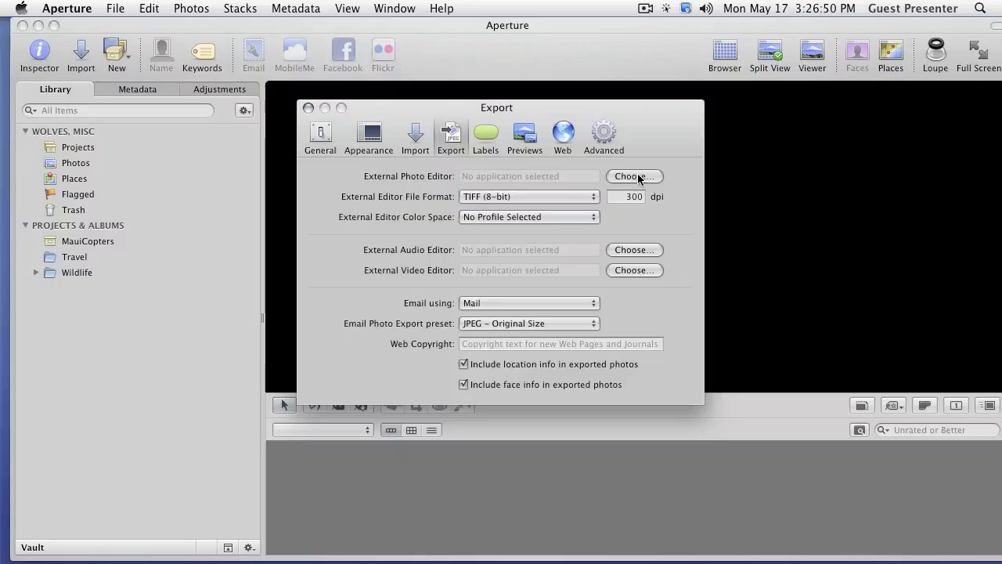
left_click(637, 173)
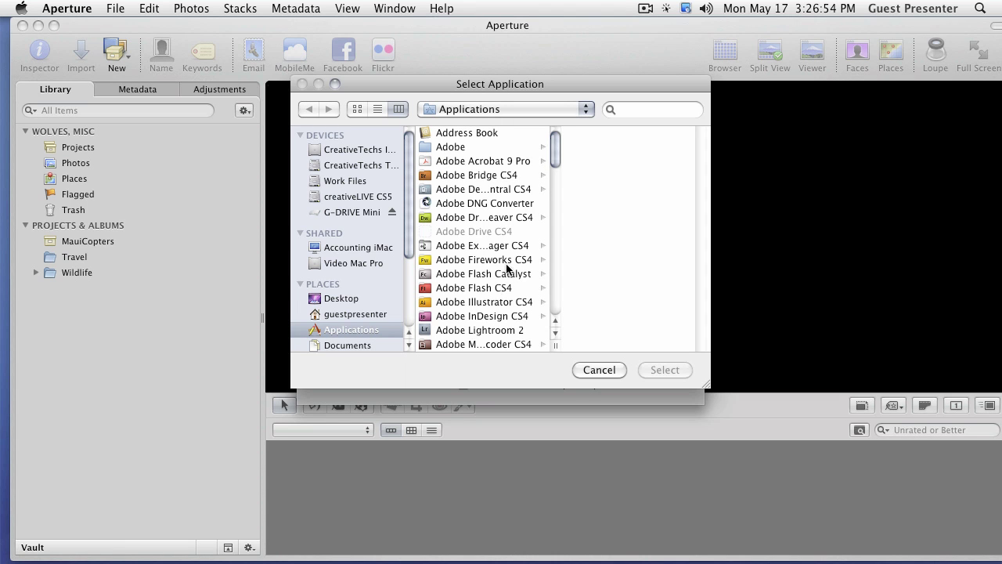
left_click(600, 369)
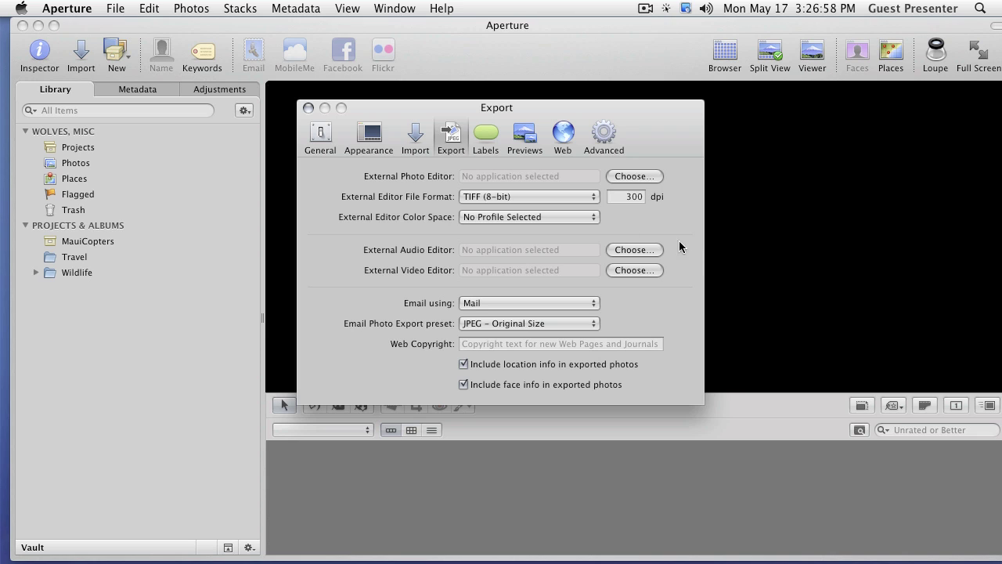
left_click(533, 197)
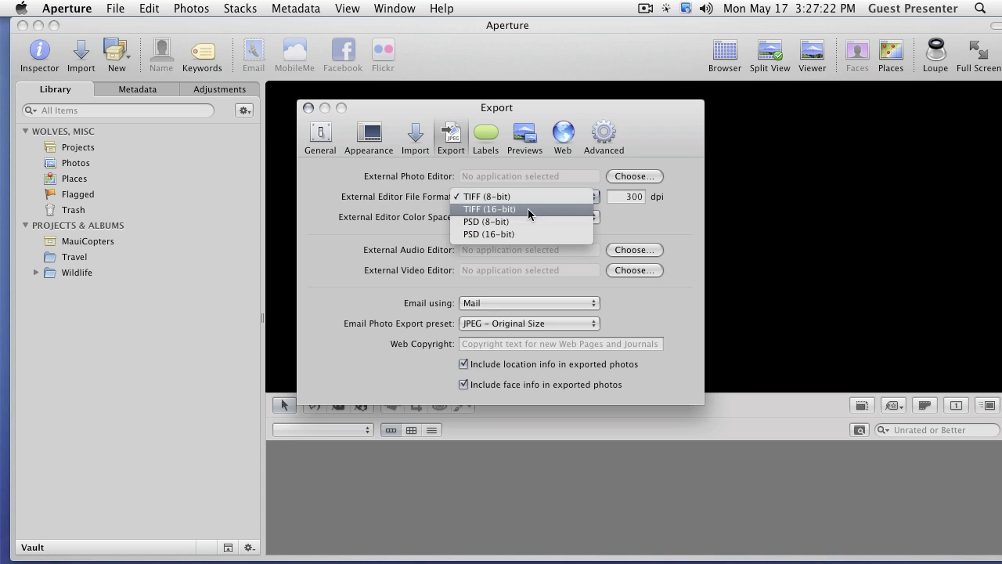
Change the external editor file format from TIFF (8-bit) to PSD (16-bit)
left_click(623, 200)
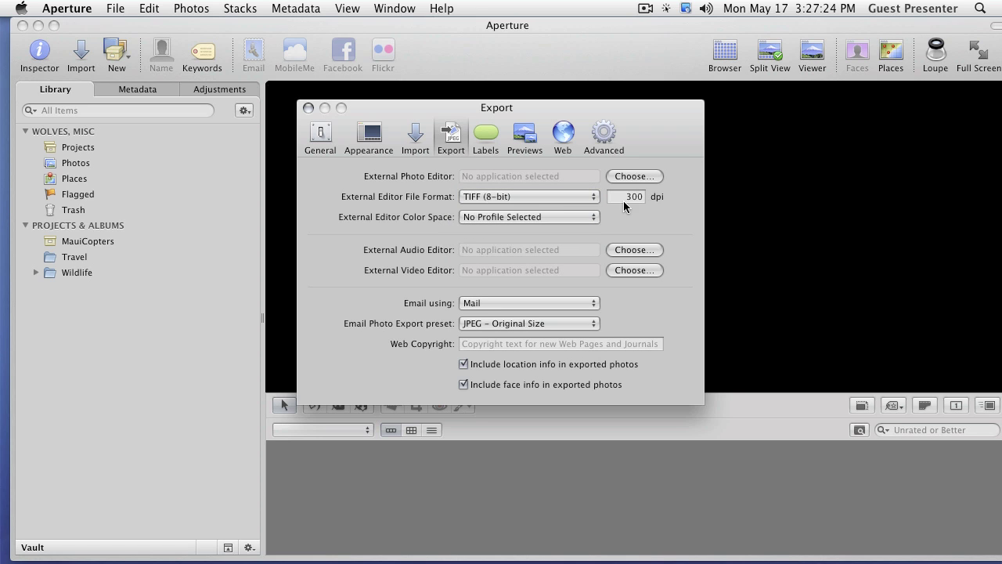
left_click(544, 197)
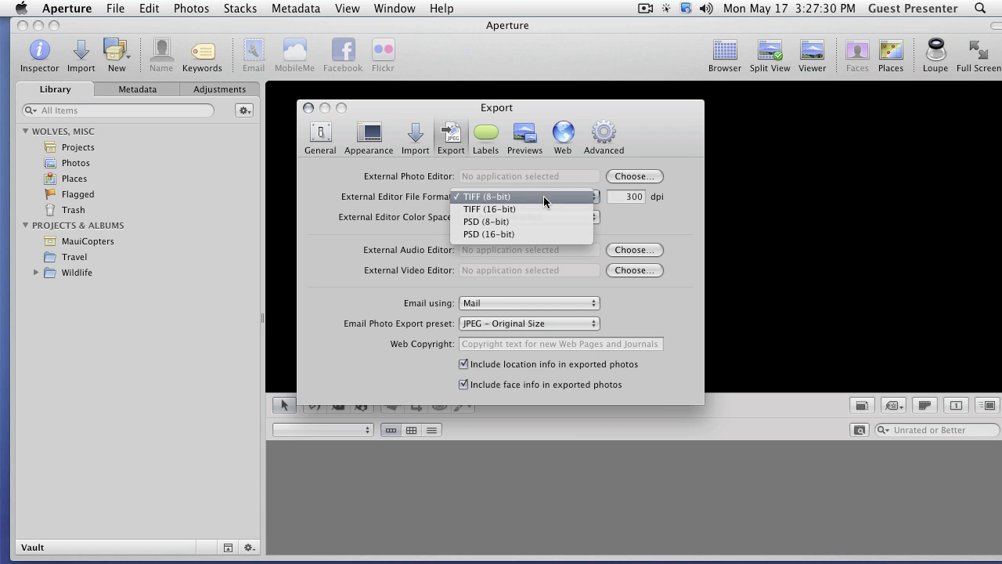
left_click(544, 196)
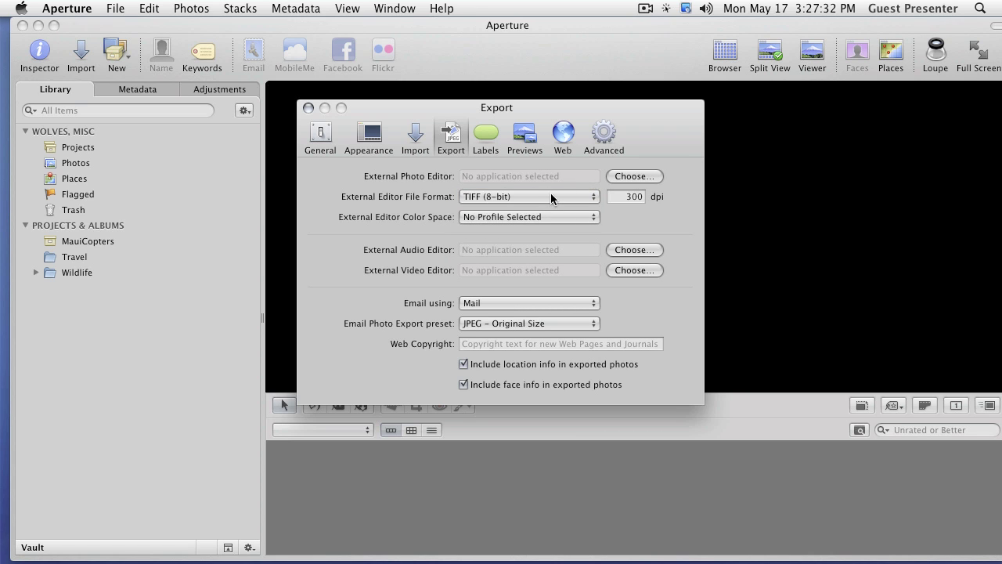
left_click(551, 194)
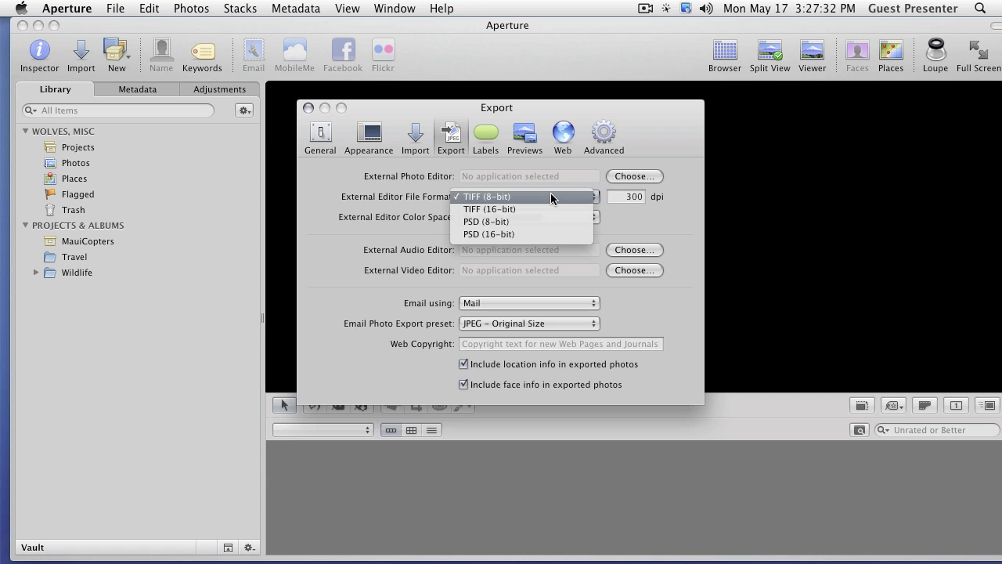
left_click(538, 237)
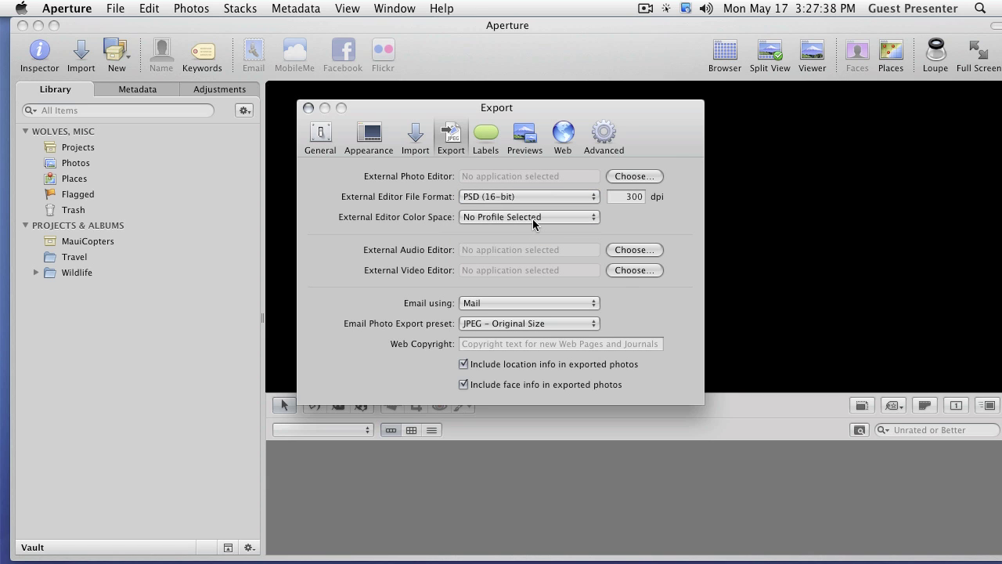
Set the external editor color space to Adobe RGB (1998)
left_click(534, 218)
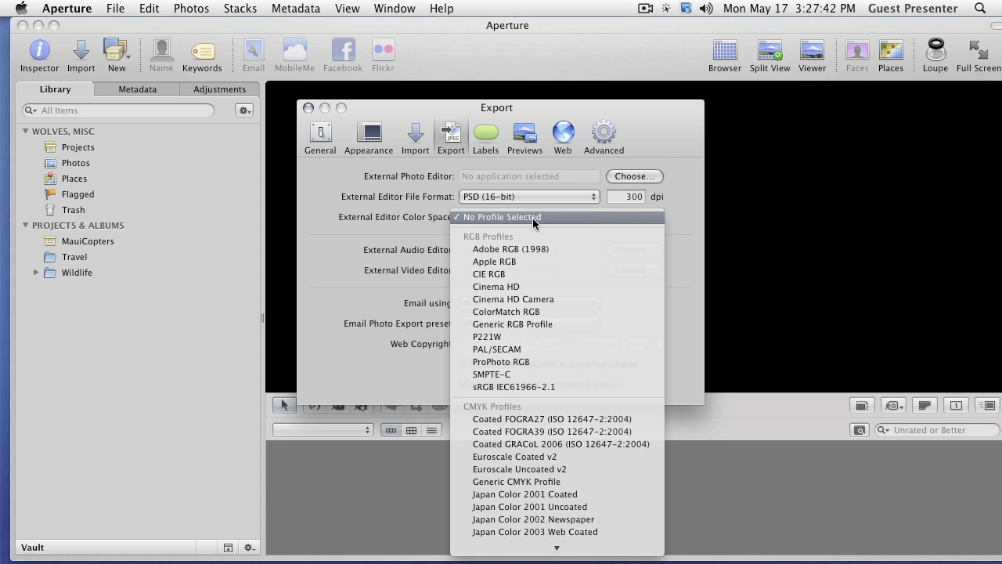
left_click(545, 250)
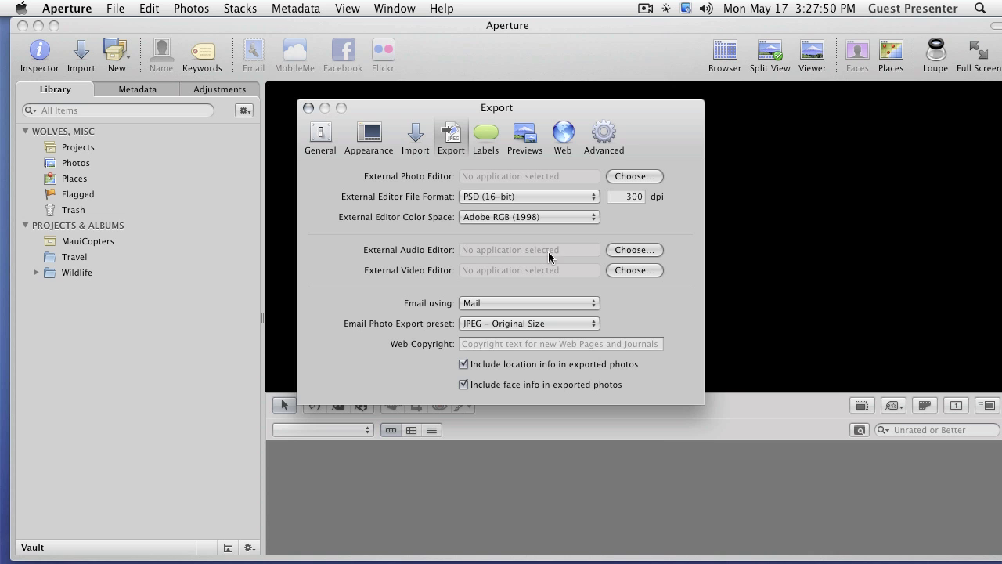
left_click(566, 214)
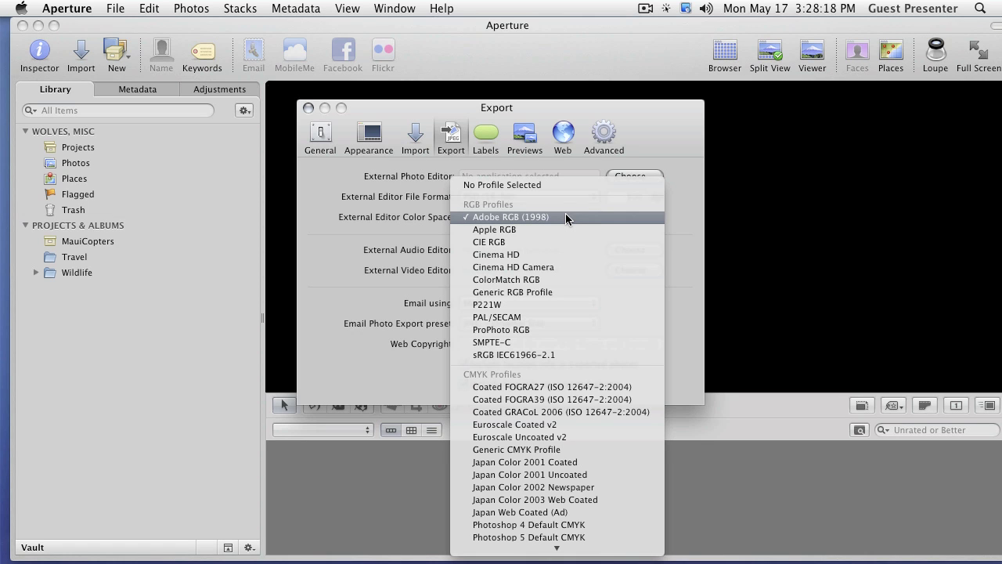
left_click(566, 215)
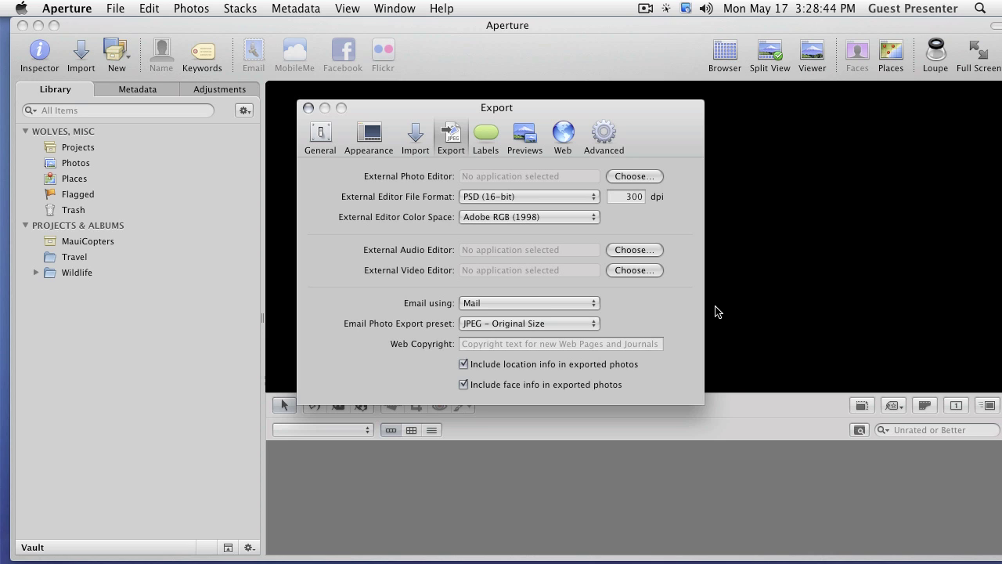
left_click(525, 300)
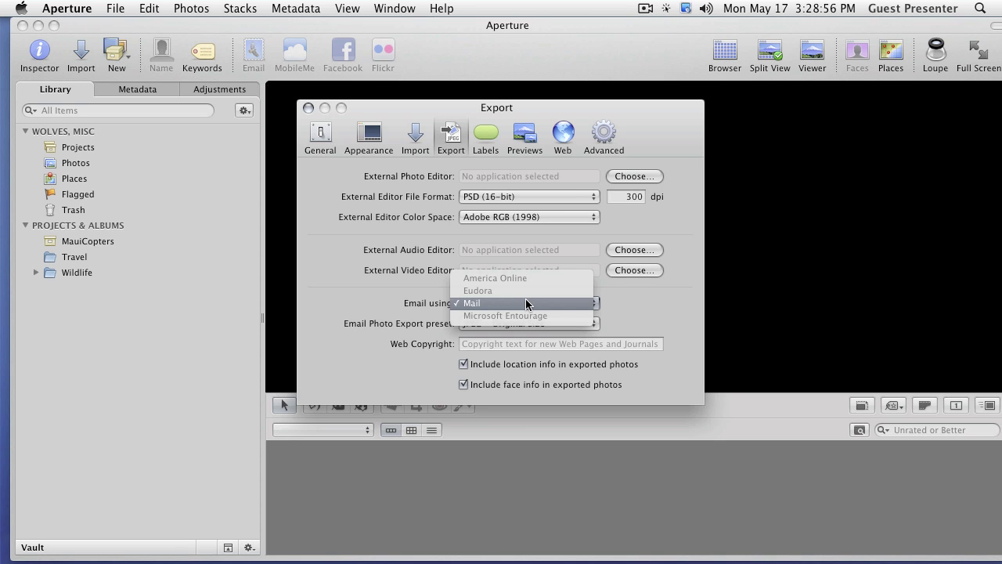
left_click(526, 302)
left_click(532, 302)
left_click(530, 286)
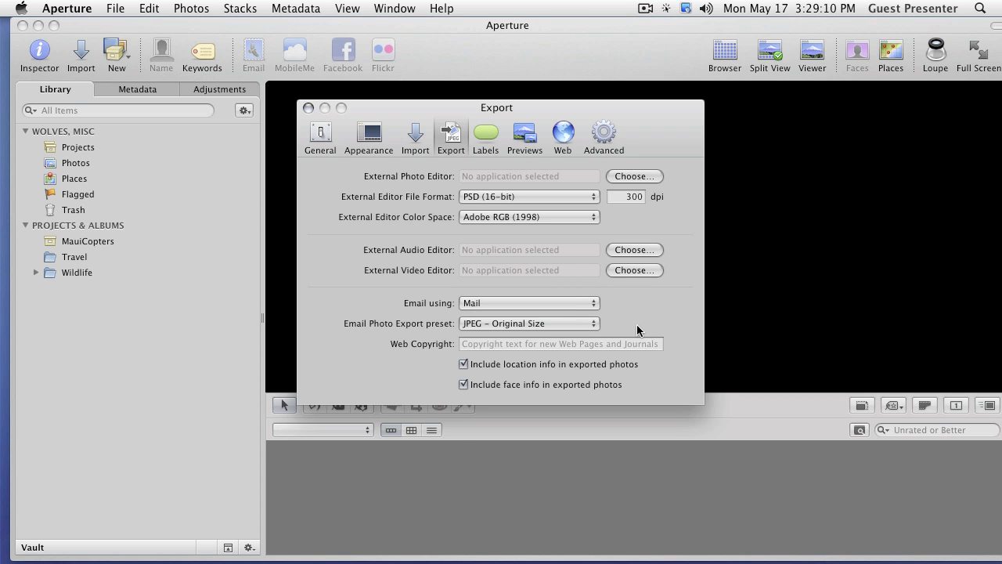
Open the Image Export preset editor from the Email Photo Export preset pop-up
left_click(541, 324)
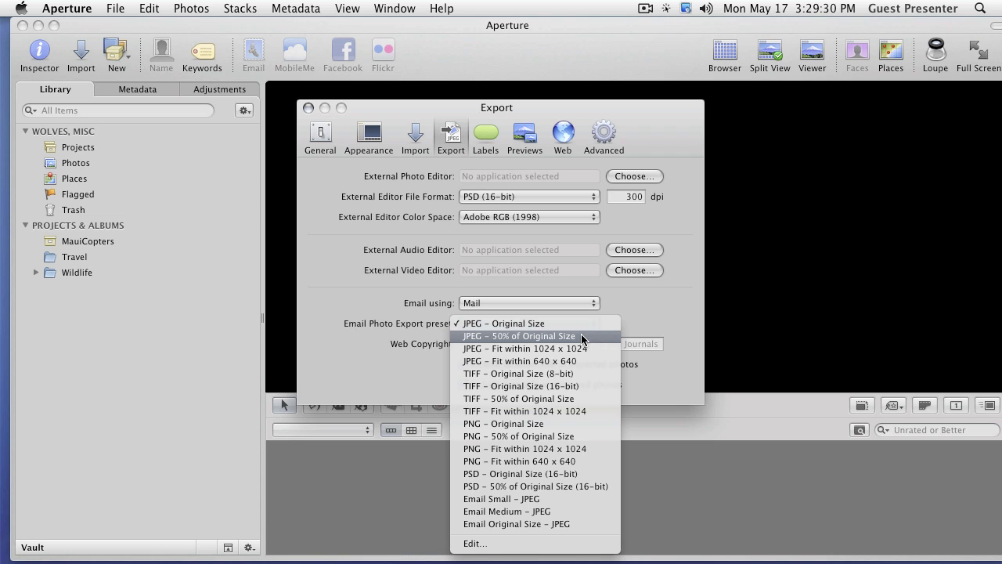
left_click(530, 545)
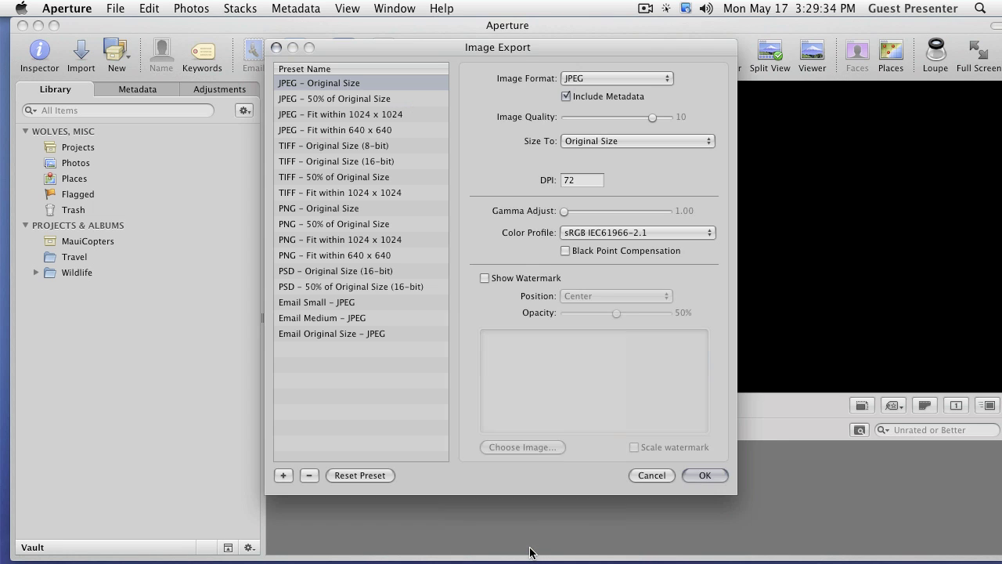
Duplicate the JPEG – Original Size preset under a new custom name, excluding metadata
left_click(282, 475)
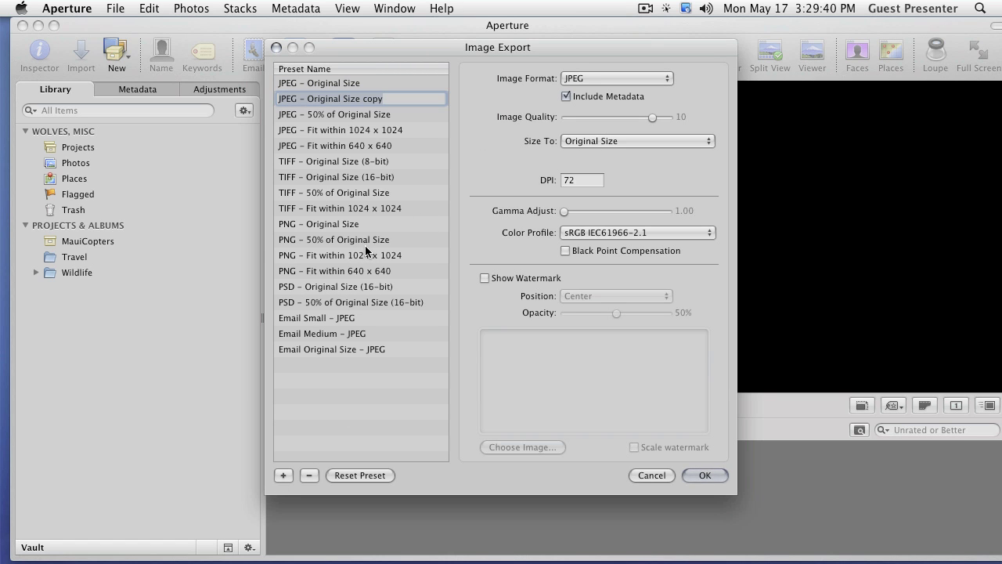
type("Scott")
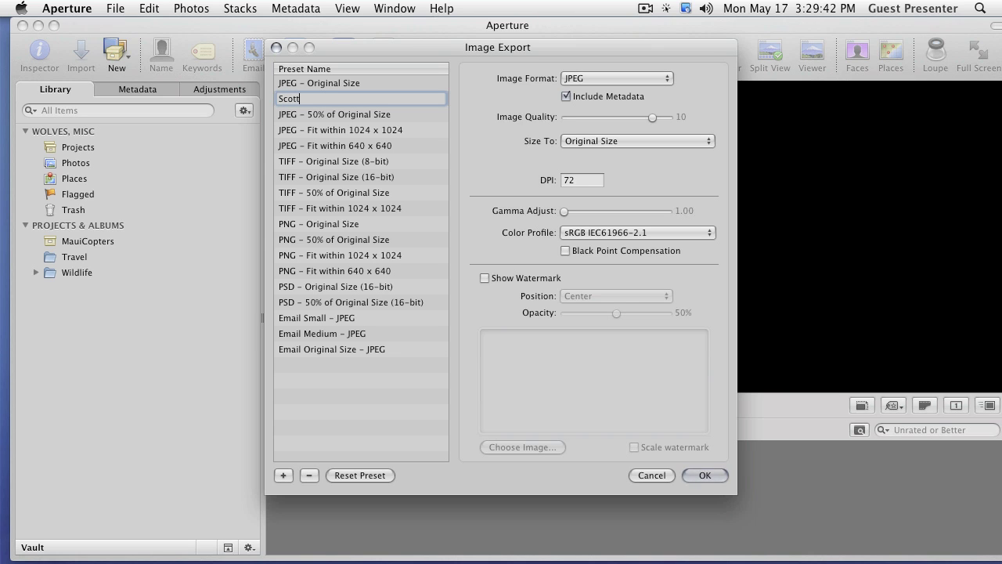
type("Preset")
left_click(566, 96)
Size exports to fit within 640 × 640 pixels
left_click(611, 141)
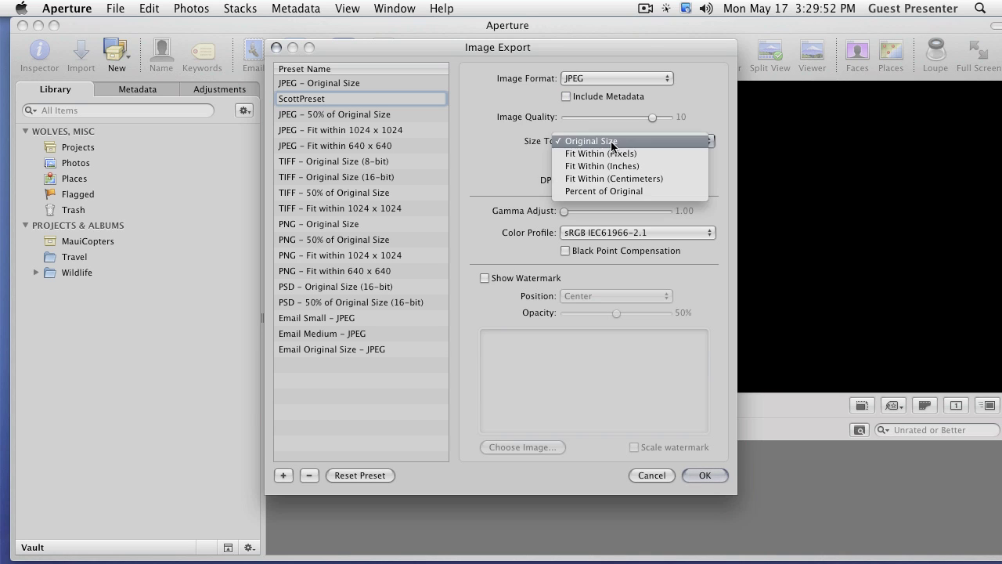
left_click(637, 156)
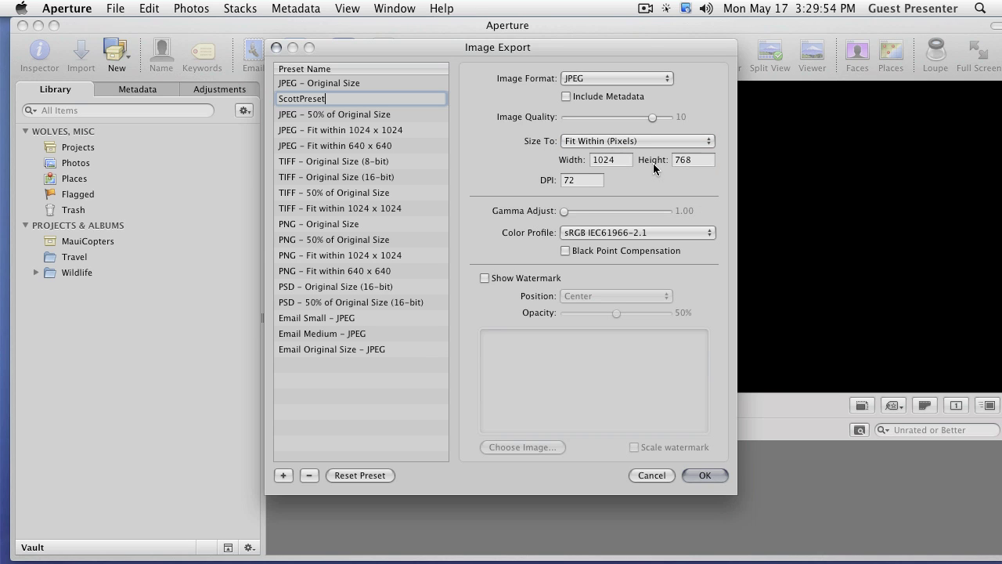
double_click(615, 160)
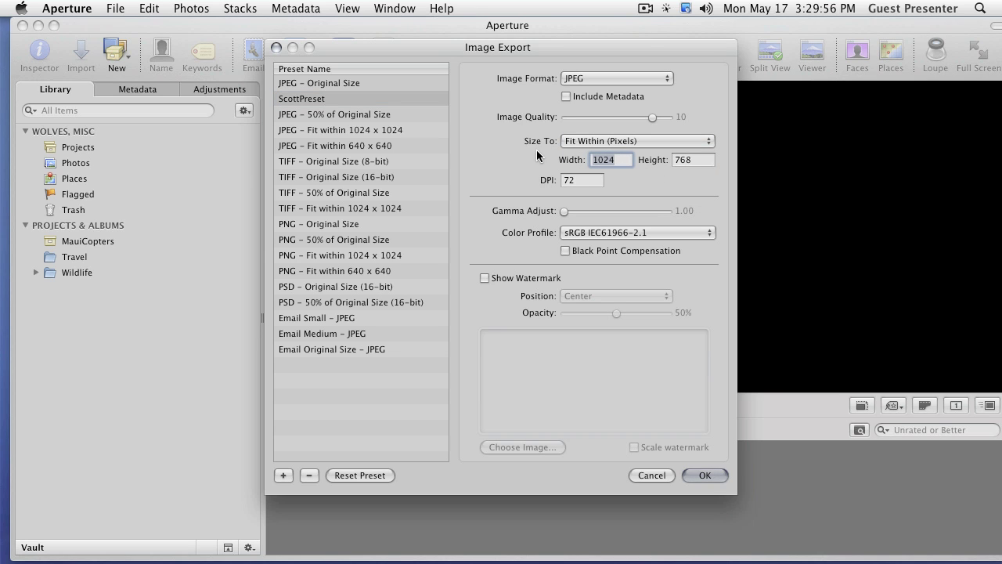
type("640")
key("Tab")
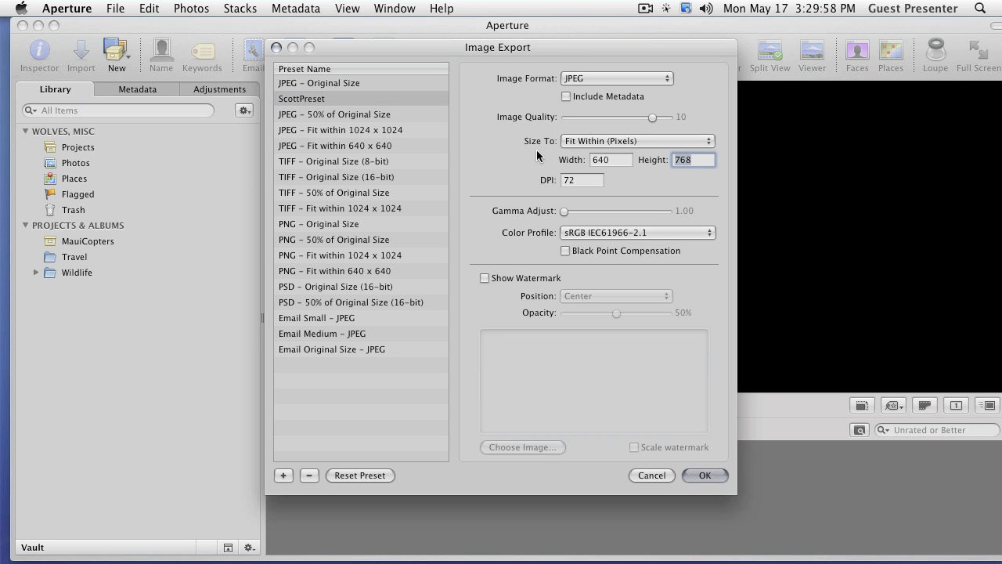
type("640")
key("Tab")
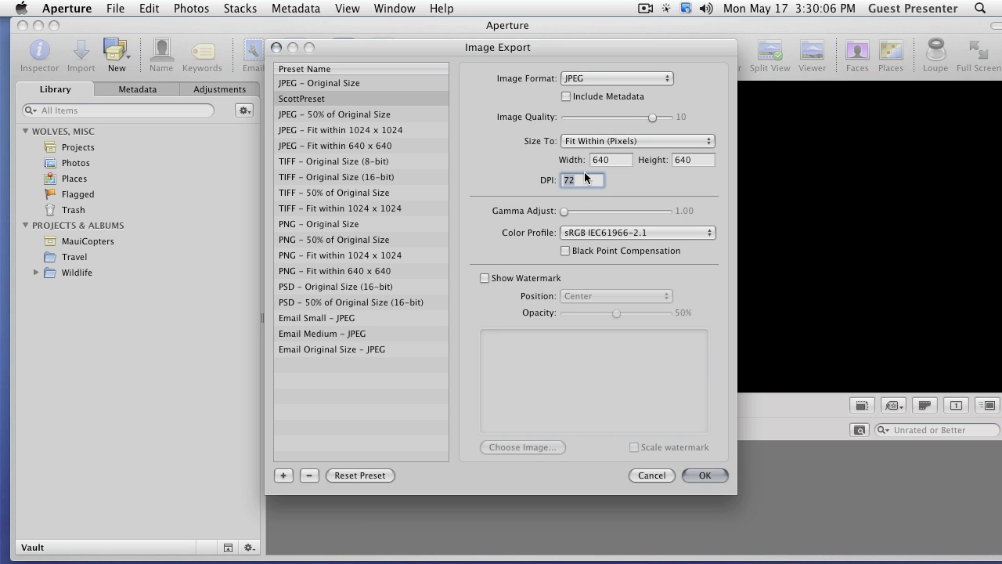
Enable Black Point Compensation for the export preset and keep Show Watermark unchecked
left_click(683, 231)
left_click(683, 231)
left_click(567, 251)
left_click(484, 278)
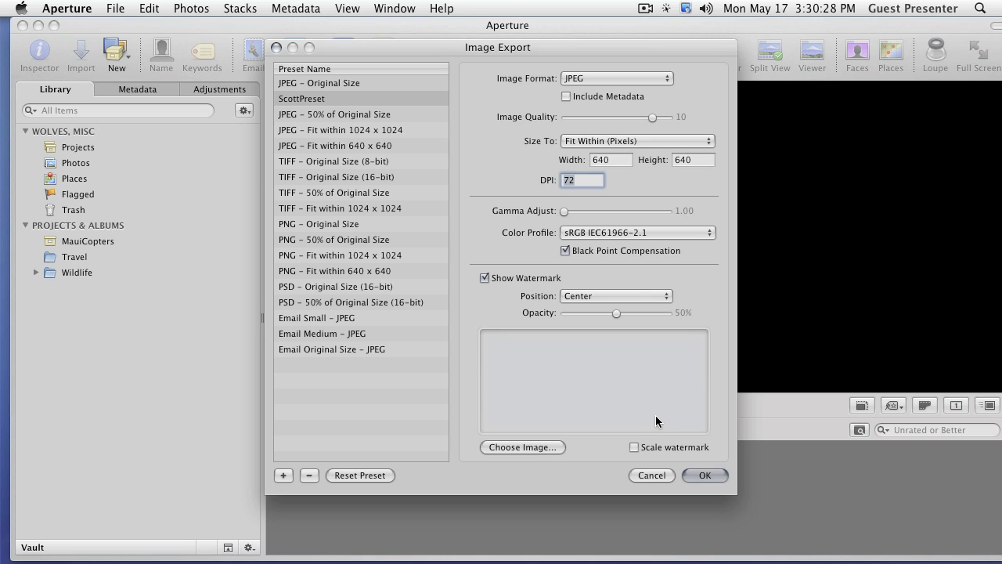
left_click(484, 277)
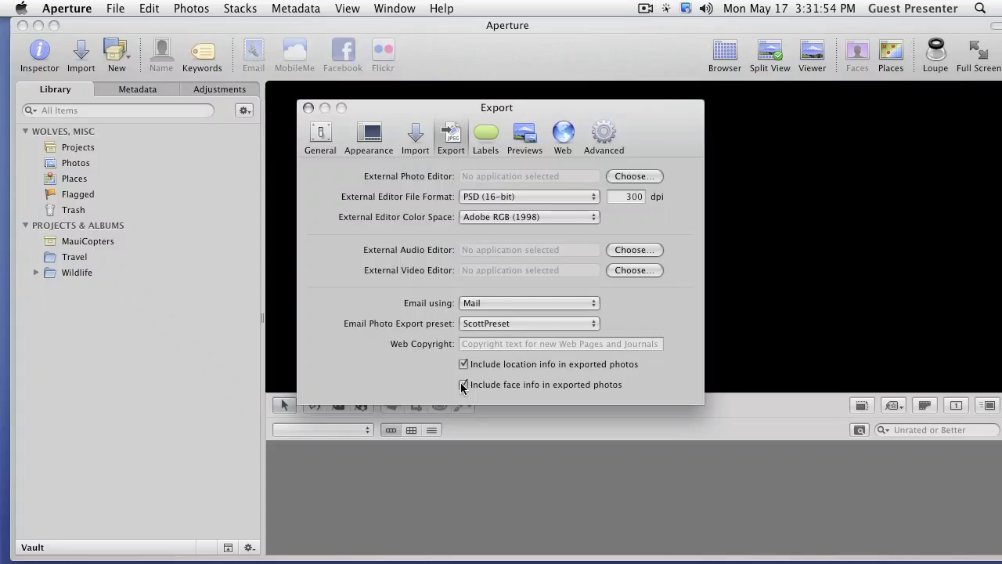
Uncheck 'Include face info' and 'Include location info in exported photos'
left_click(463, 385)
left_click(463, 364)
In the Labels preferences, rename the red label to 'Mean'
left_click(489, 139)
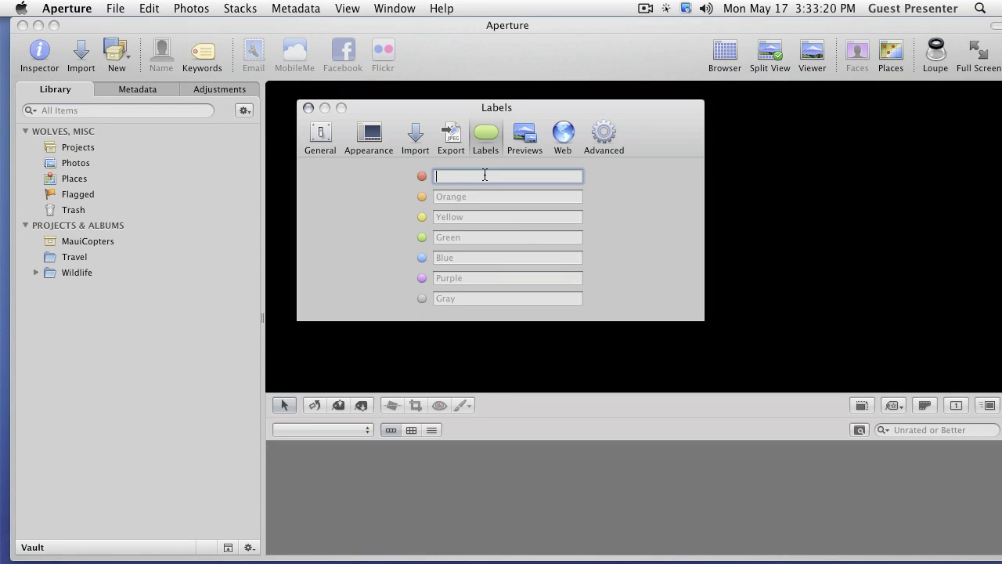
type("Mean")
Name the orange, yellow and green labels 'Nice', 'Bride' and 'Groom', then show the Previews preferences
left_click(470, 197)
type("N")
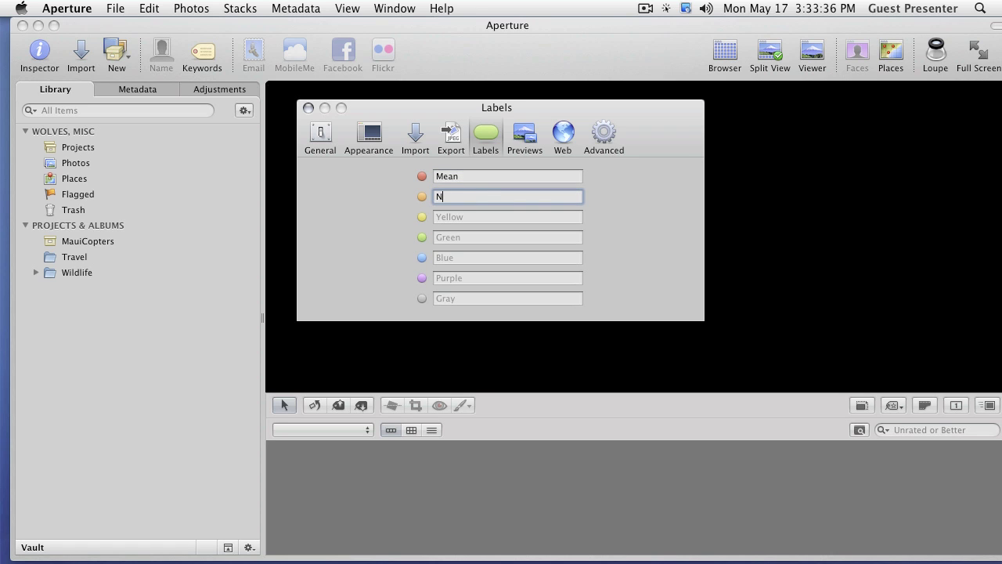
type("ice")
left_click(468, 216)
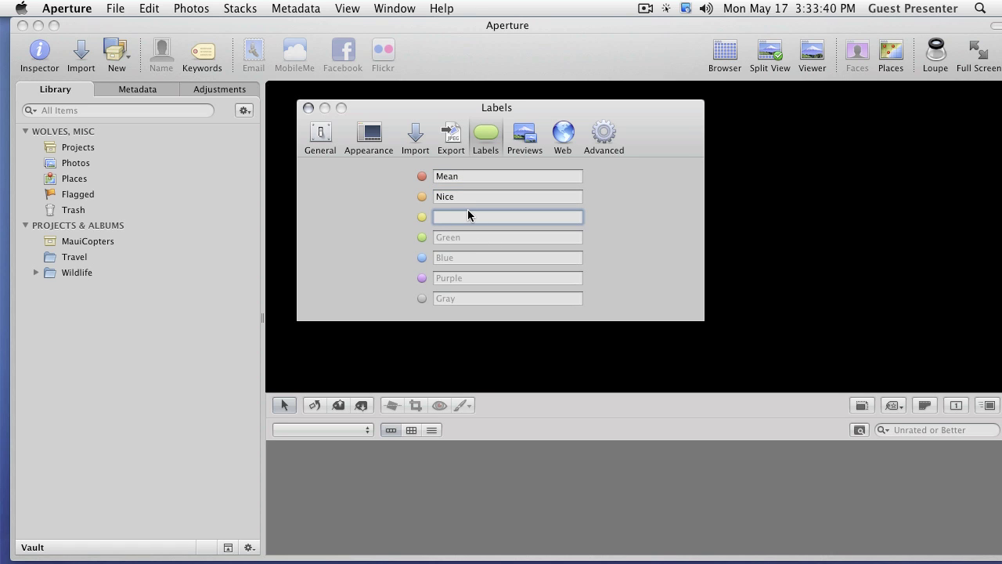
type("Bride")
left_click(466, 242)
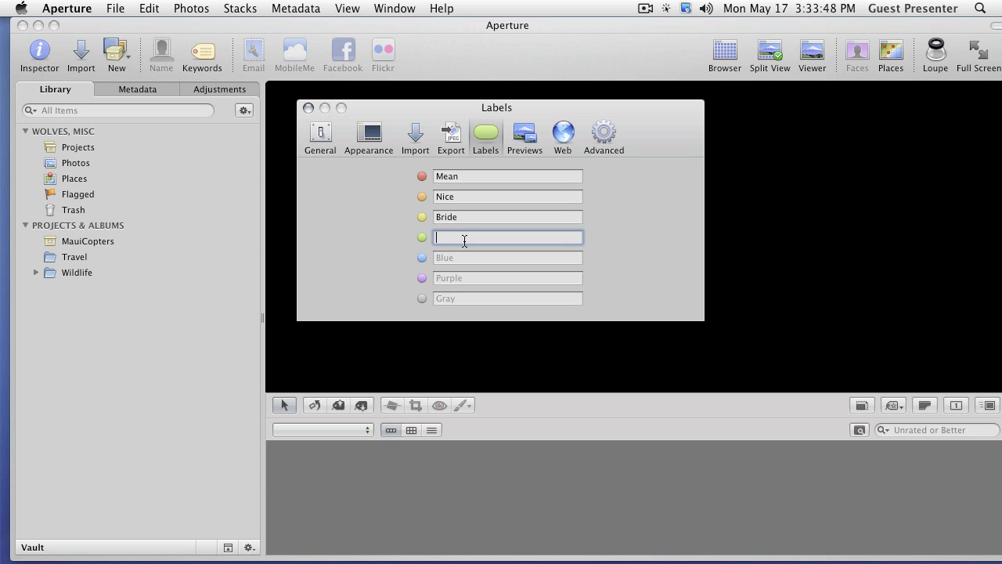
type("Groom")
left_click(526, 133)
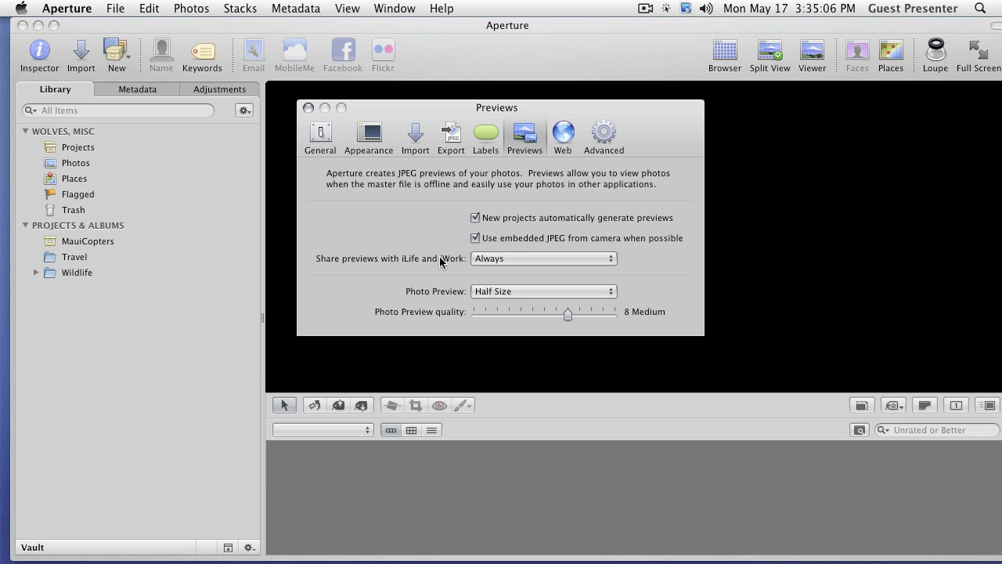
Set 'Share previews with iLife and iWork' to Never
left_click(511, 259)
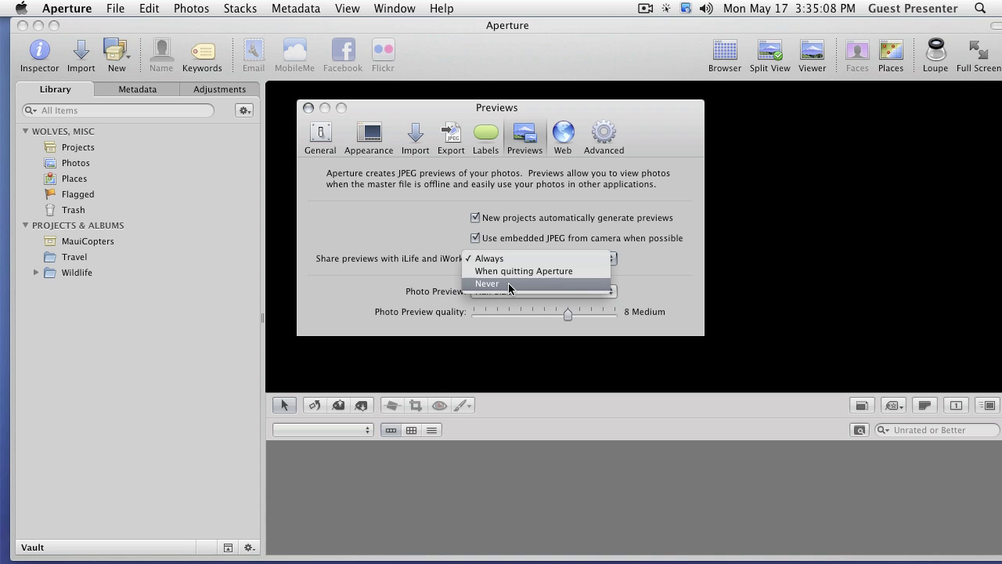
left_click(508, 285)
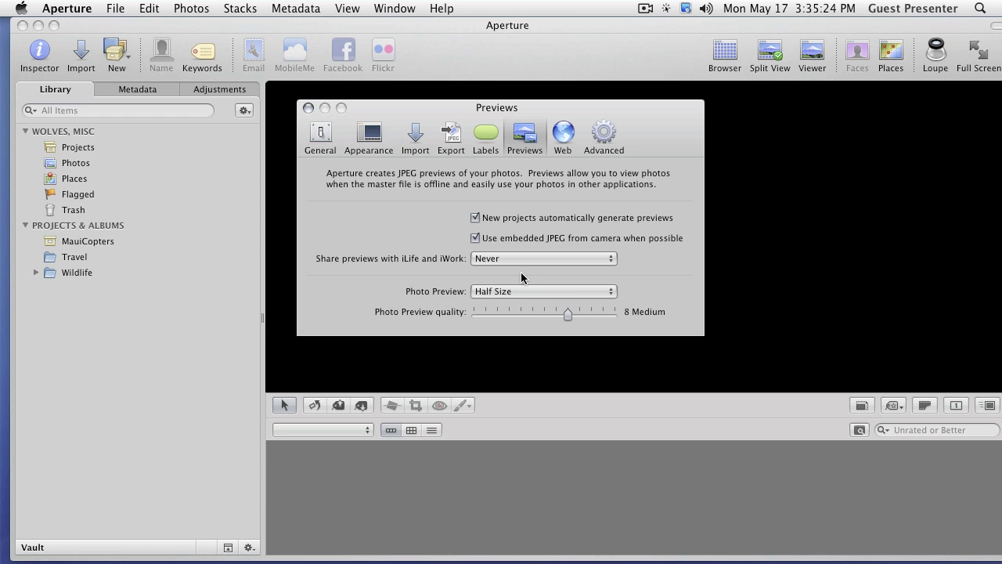
Set the Photo Preview size to Don't limit with quality 7 Medium
left_click(532, 295)
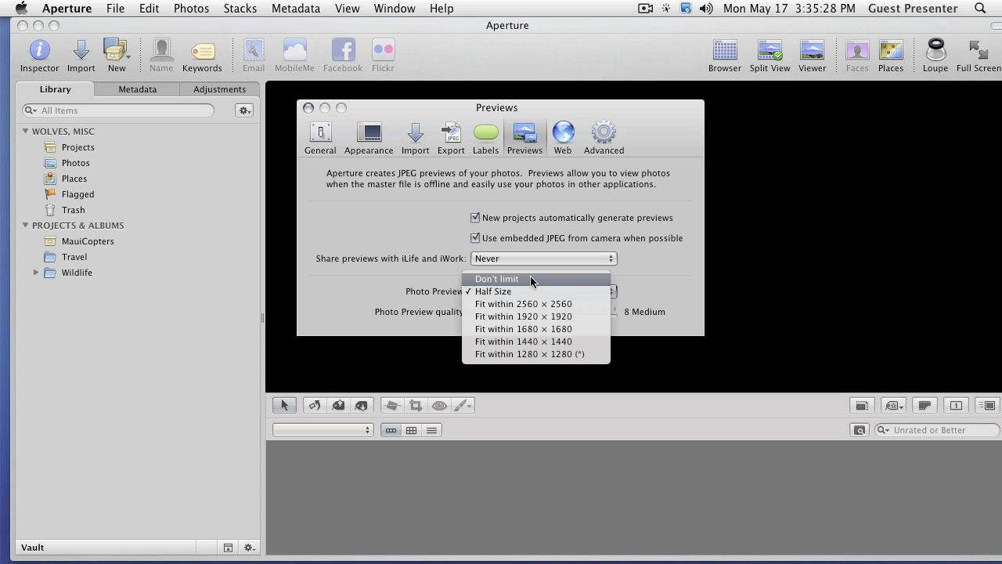
left_click(530, 278)
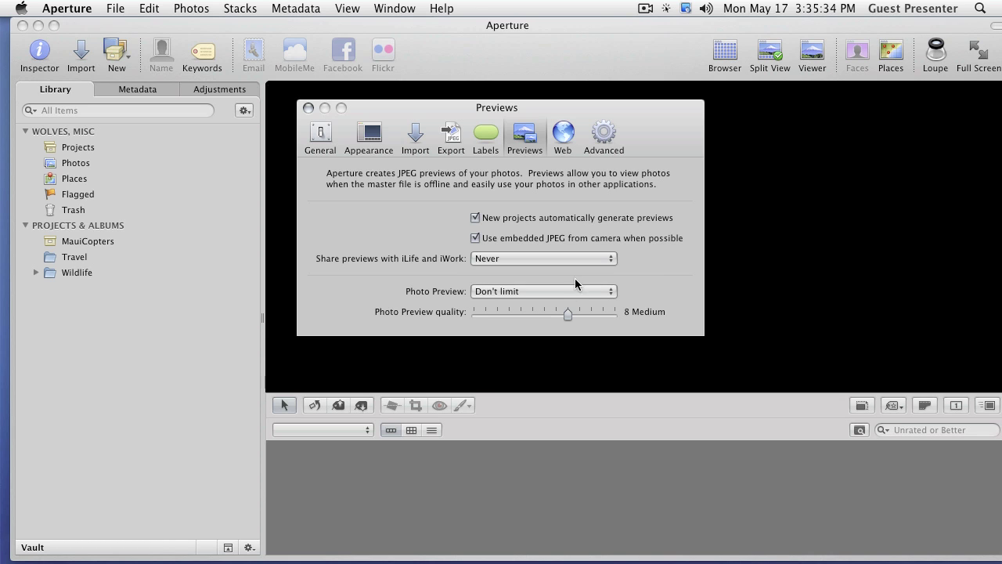
left_click(575, 291)
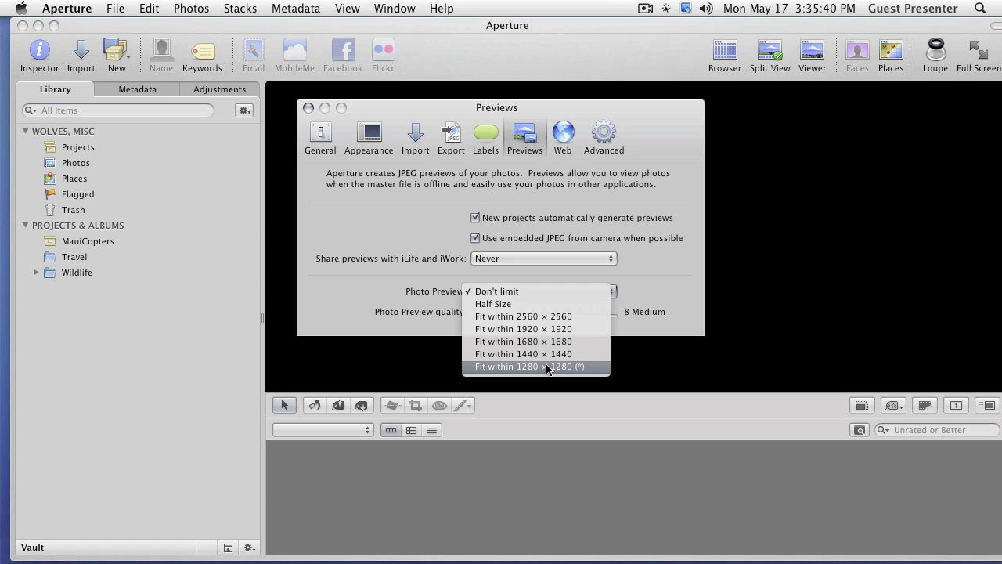
left_click(948, 212)
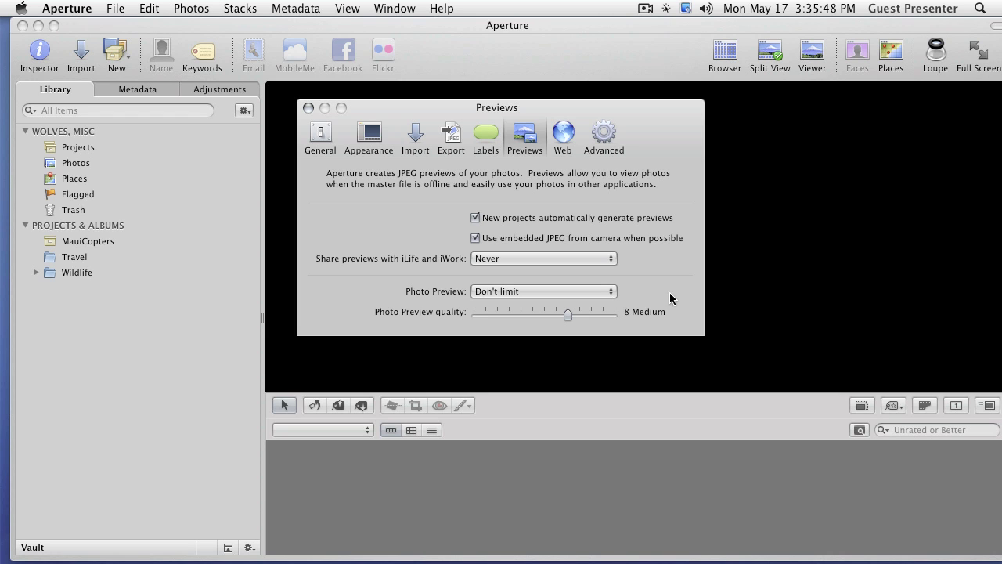
left_click_drag(558, 312, 550, 312)
left_click_drag(546, 312, 559, 311)
View the Web preferences, dismiss the MobileMe account alert, and switch to Advanced preferences
left_click(559, 130)
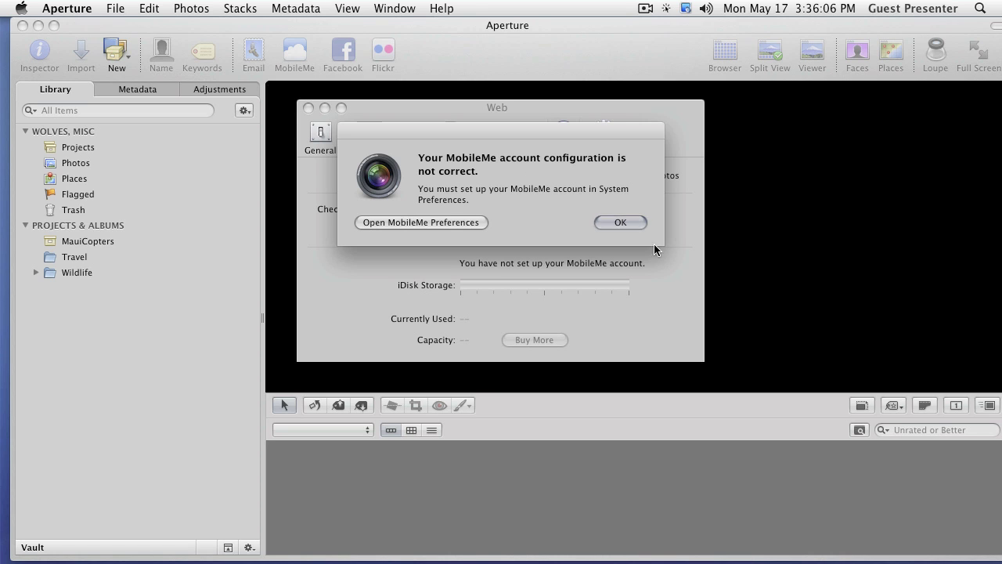
left_click(621, 222)
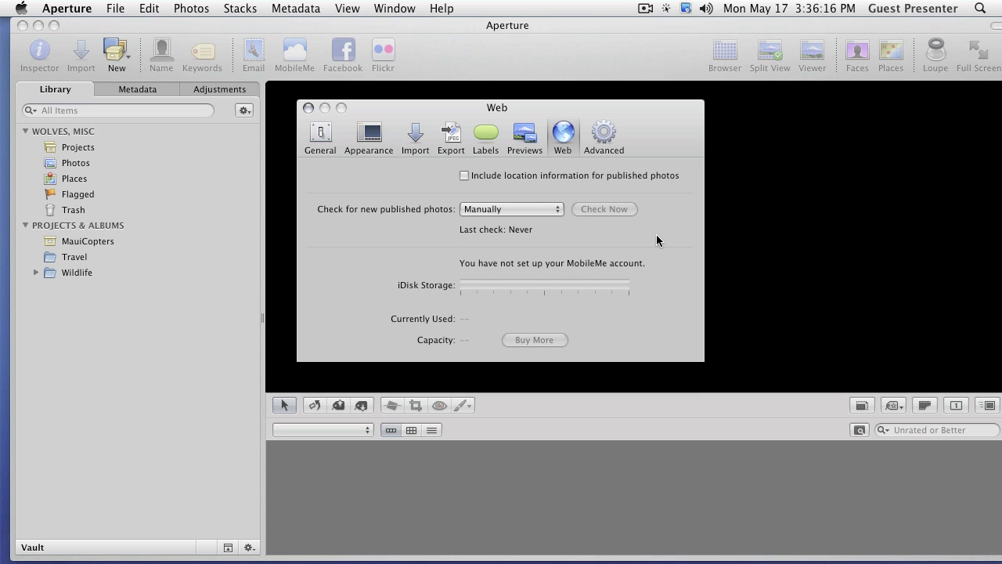
left_click(604, 140)
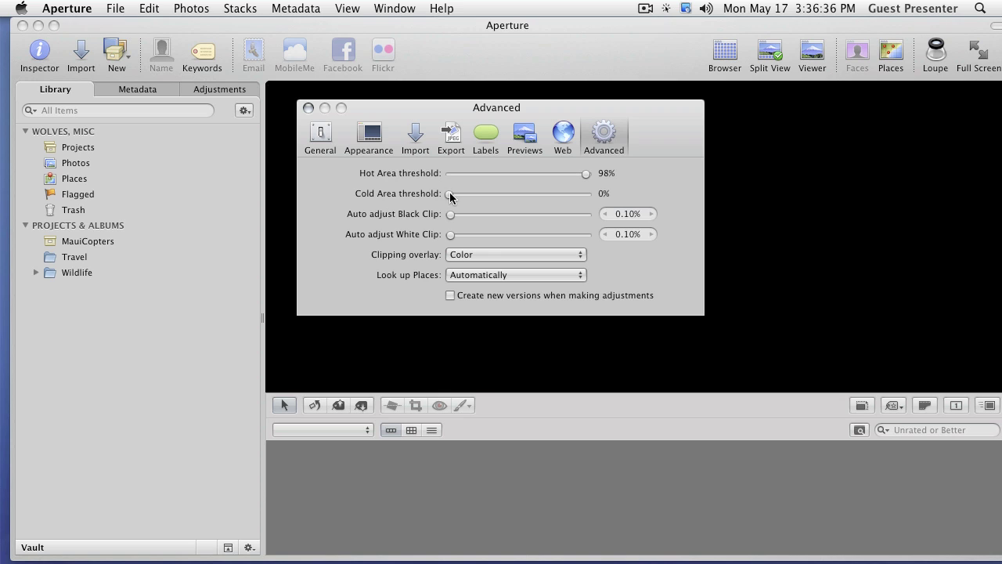
left_click_drag(453, 193, 419, 195)
left_click_drag(586, 174, 596, 170)
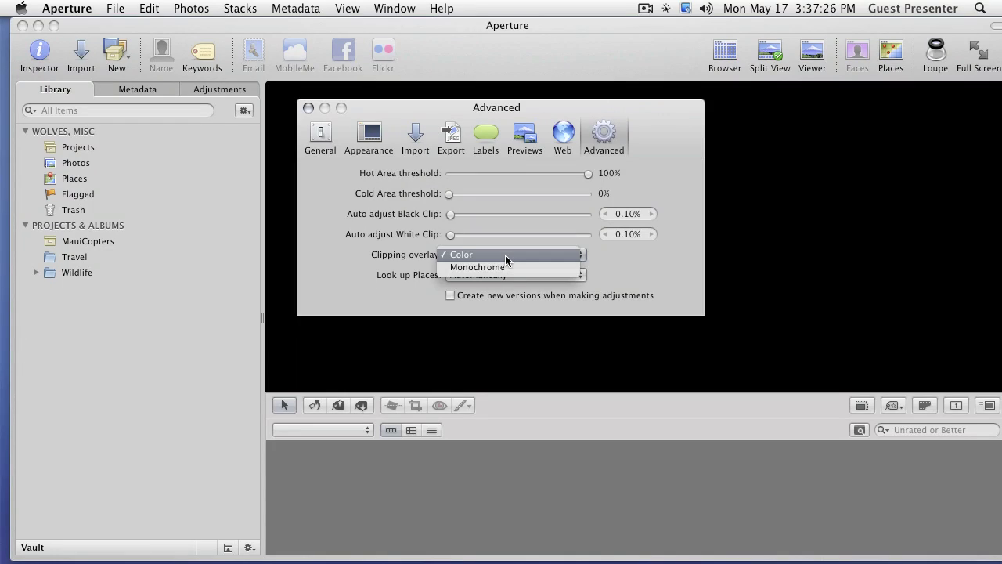
Keep the Clipping overlay on Color, set Look up Places to Never, and enable new versions on adjustments
left_click(502, 250)
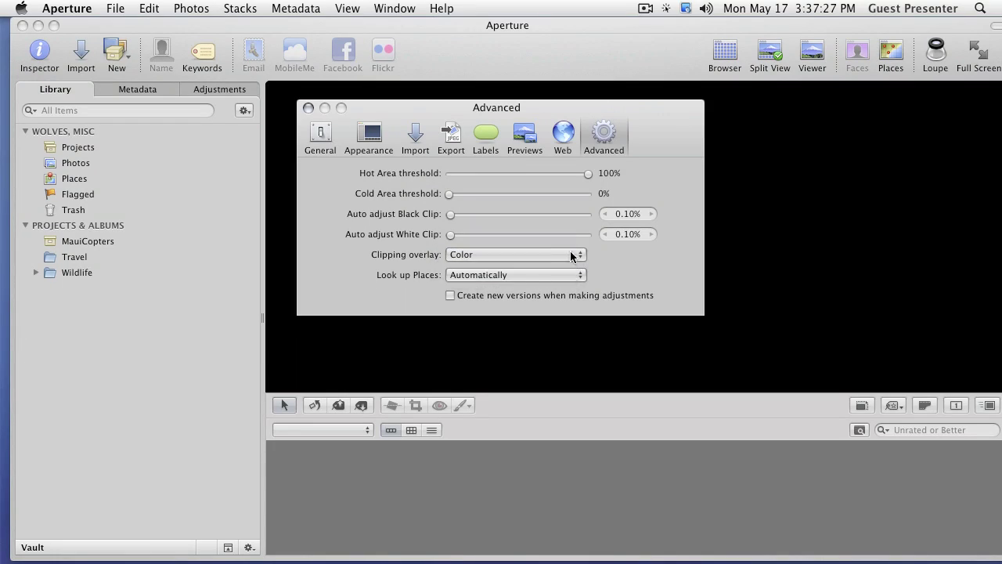
left_click(519, 274)
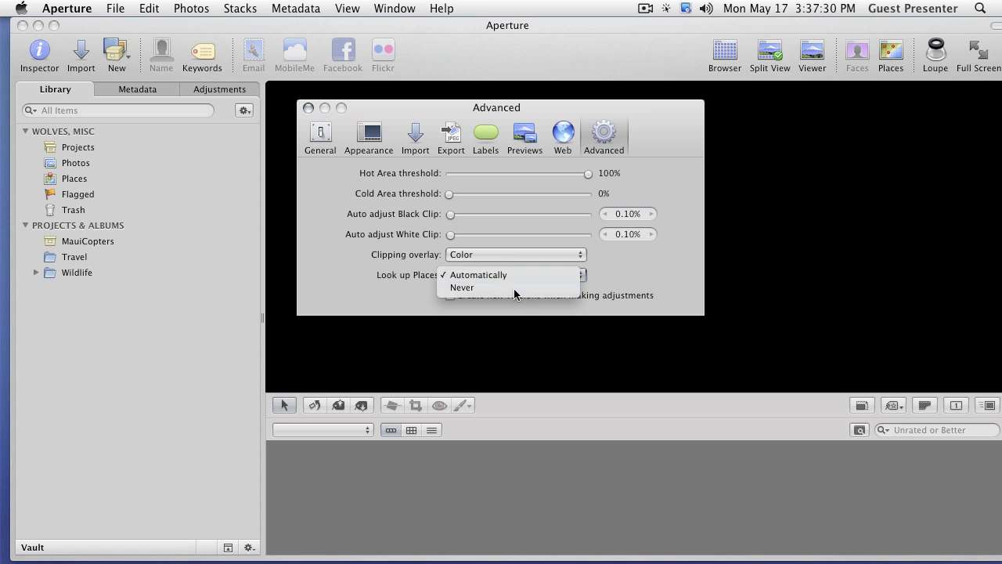
left_click(514, 288)
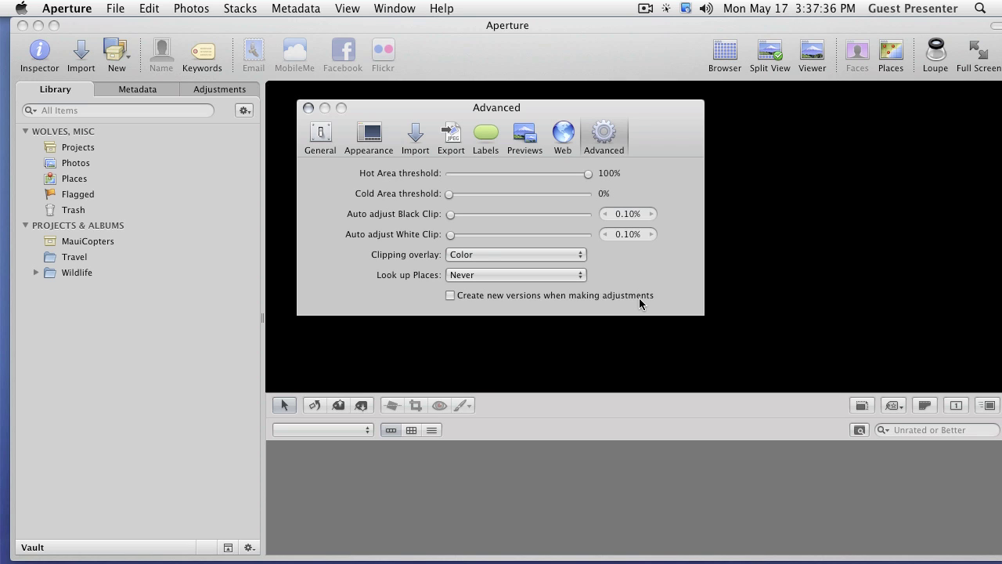
left_click(450, 296)
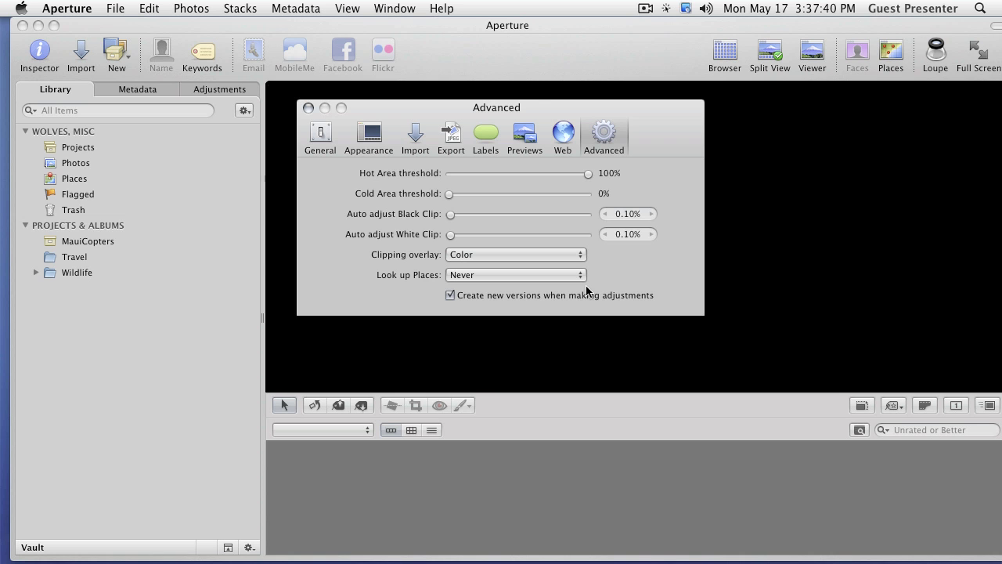
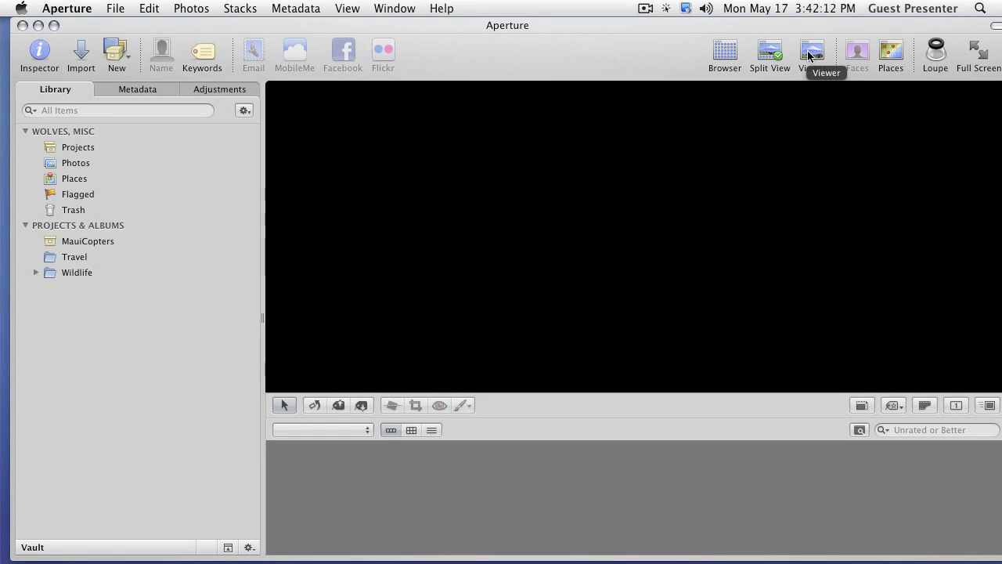
Try the Browser, Split View and Viewer layouts, then open the Wildlife project
left_click(724, 53)
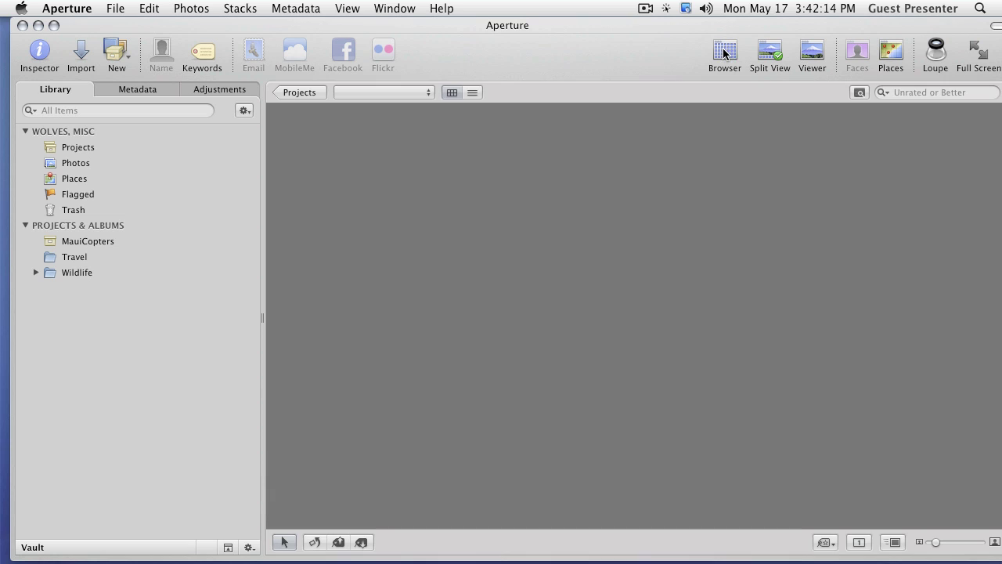
left_click(768, 50)
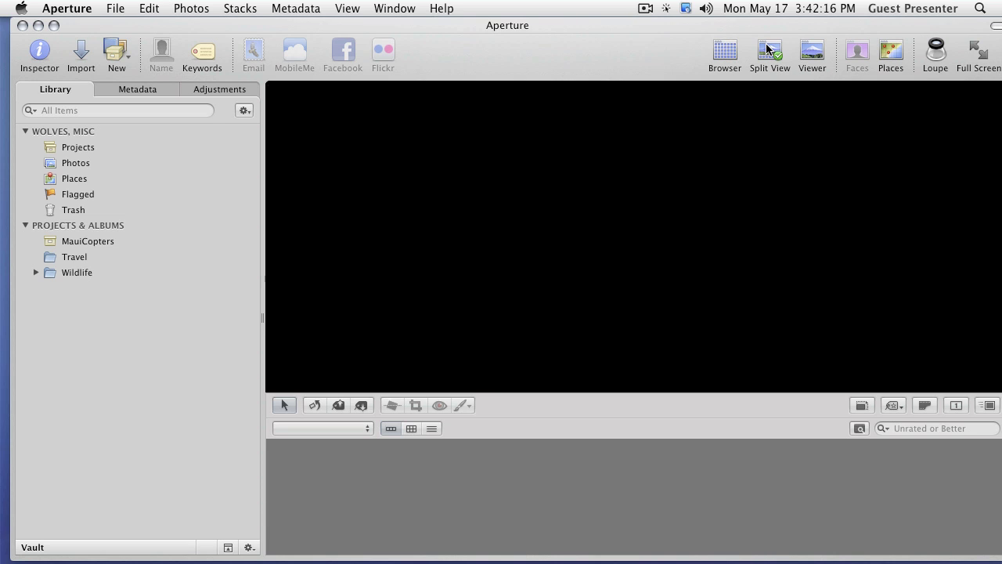
left_click(812, 49)
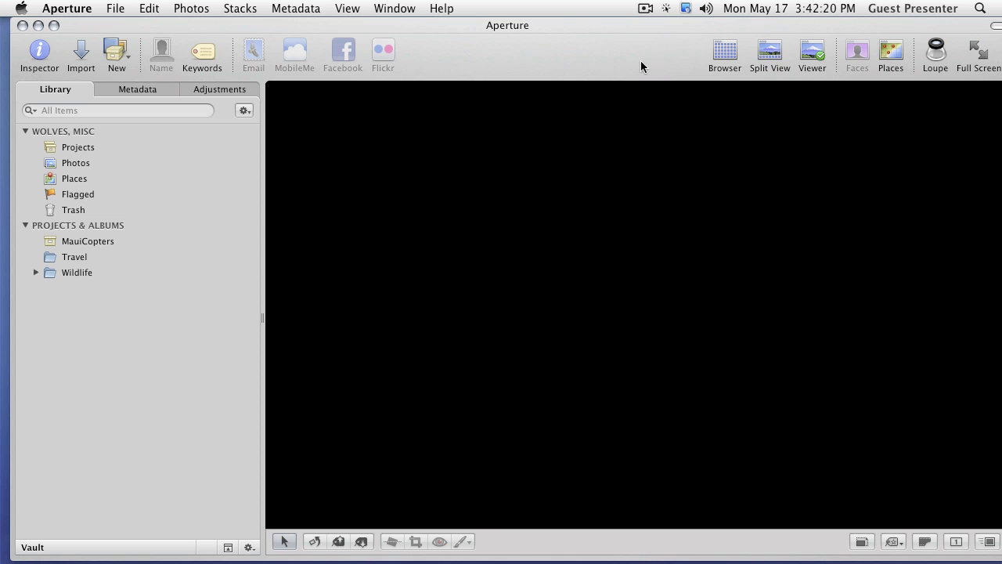
left_click(82, 272)
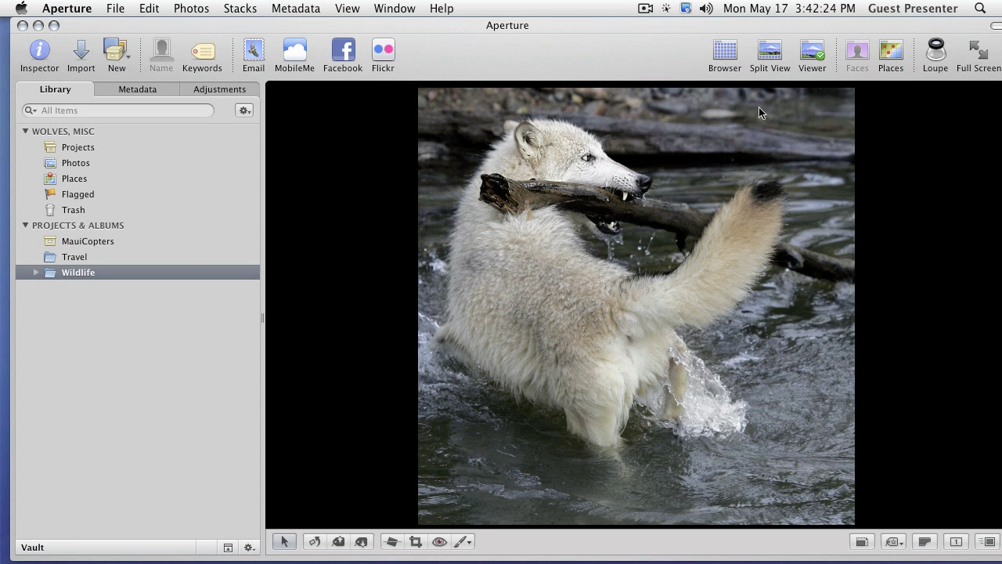
Show the Wildlife photos as grid, filmstrip and full-size wolf photo, ending on the grid
left_click(730, 53)
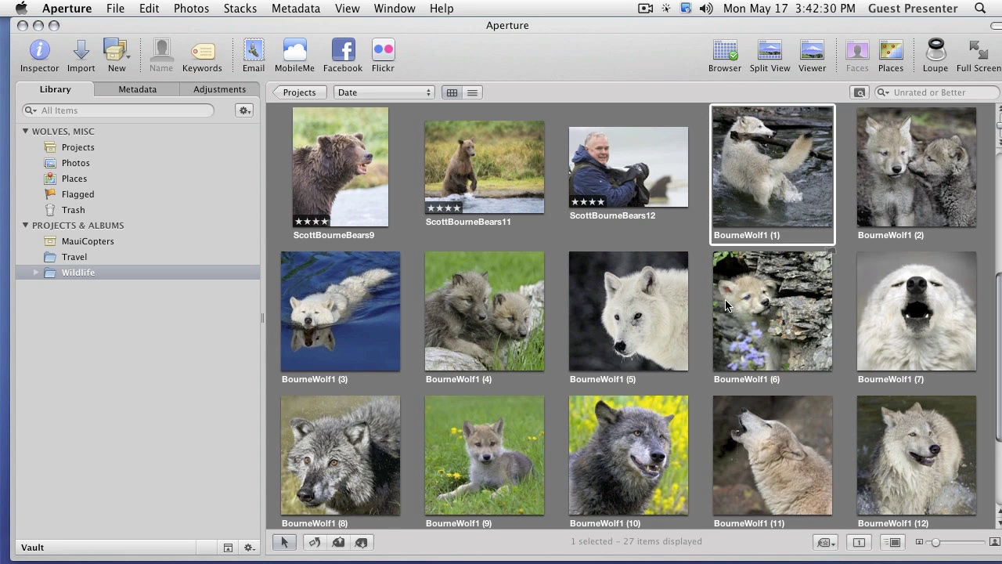
left_click(774, 53)
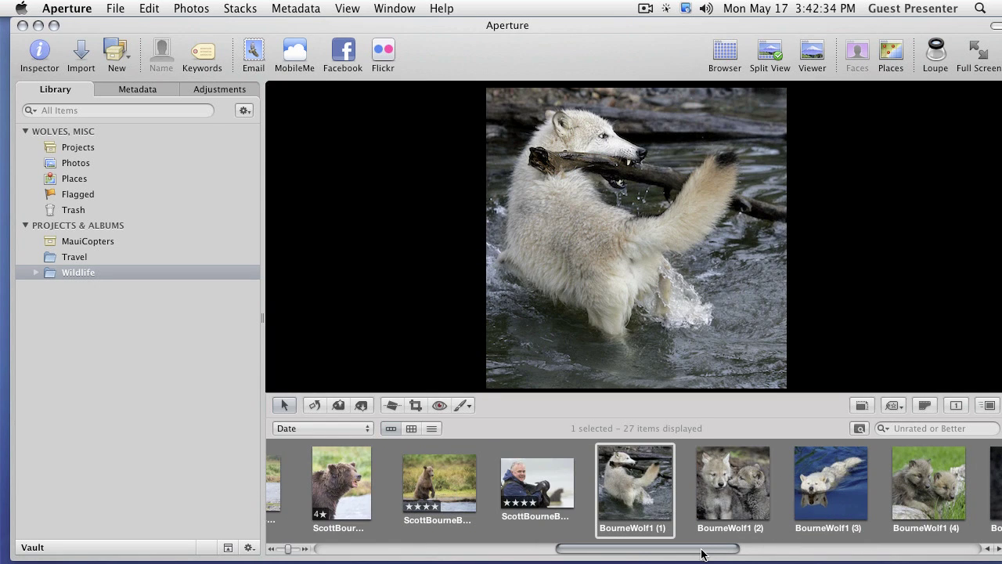
left_click_drag(701, 550, 986, 559)
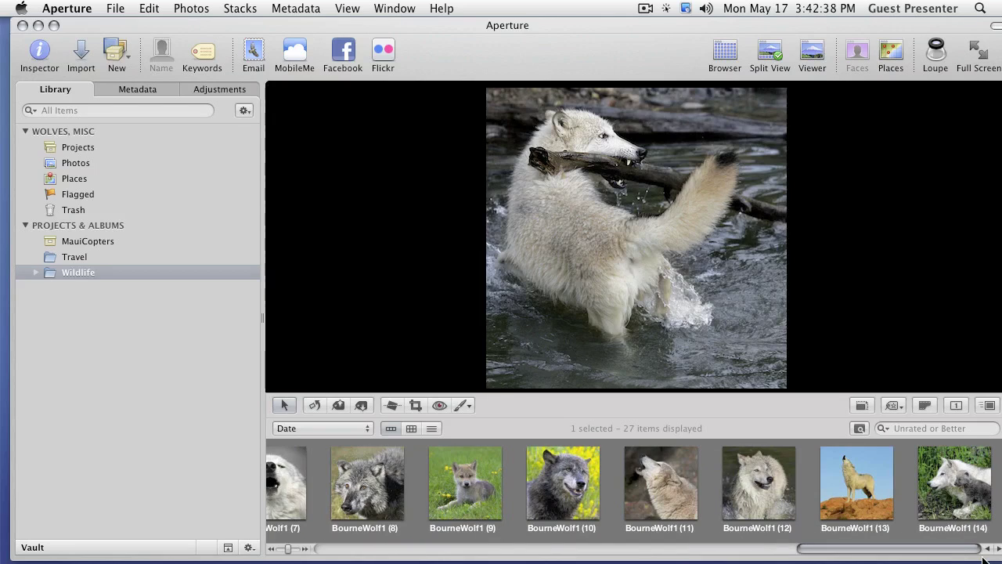
left_click(812, 53)
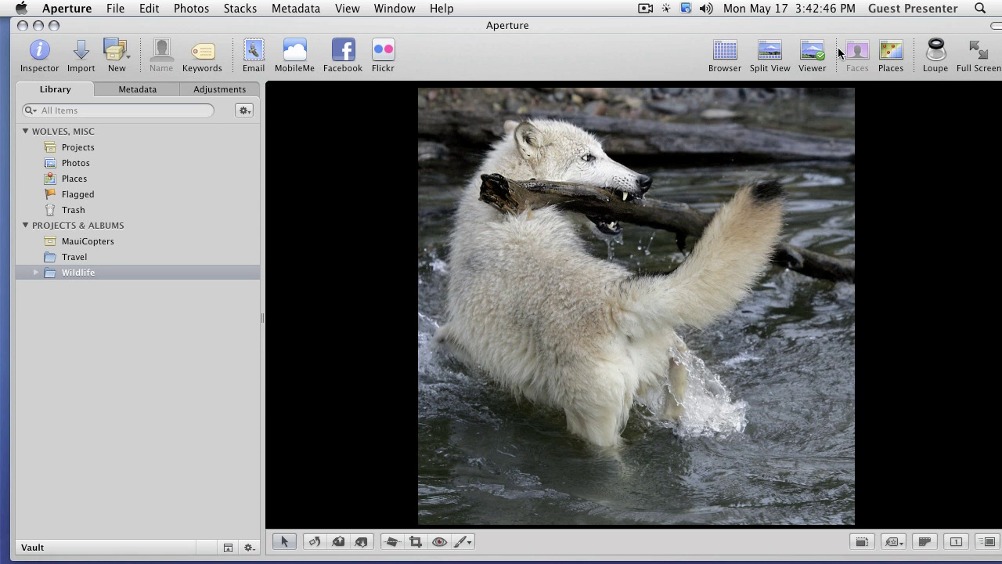
left_click(730, 52)
Cycle the layouts with the V key and layout buttons, ending on the Wildlife thumbnail grid
key("v")
key("v")
key("v")
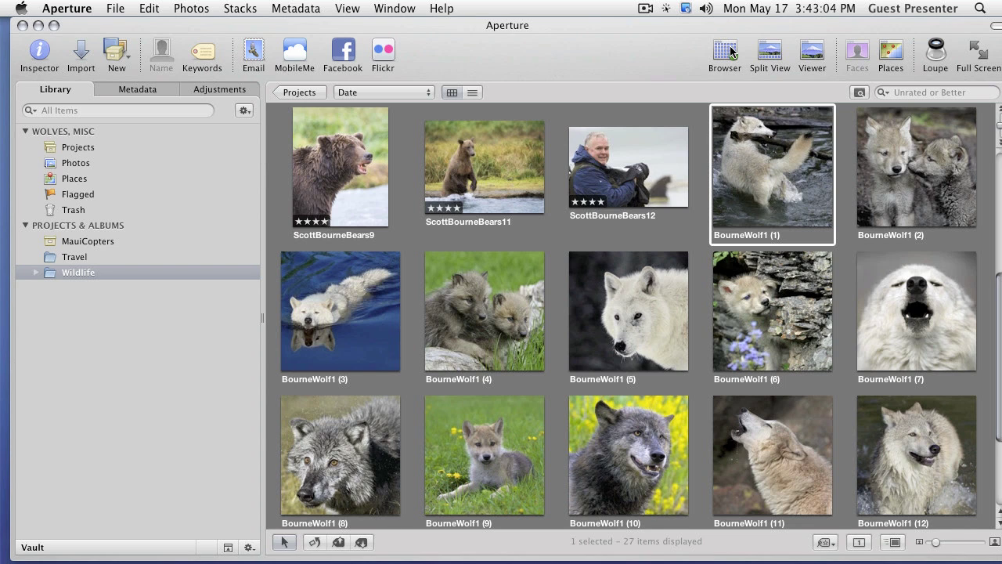
key("v")
key("v")
key("v")
key("v")
key("v")
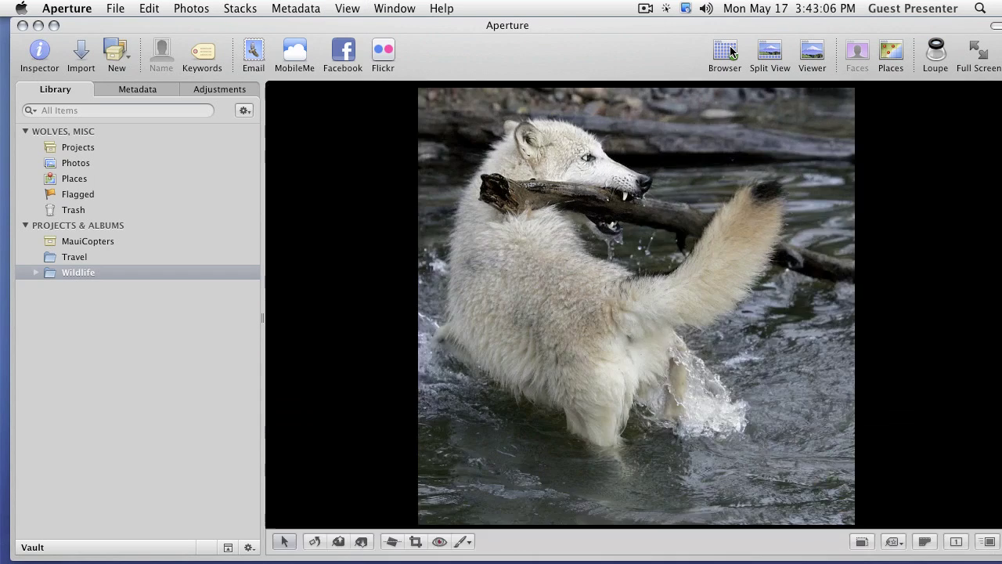
key("v")
key("v")
key("v")
key("v")
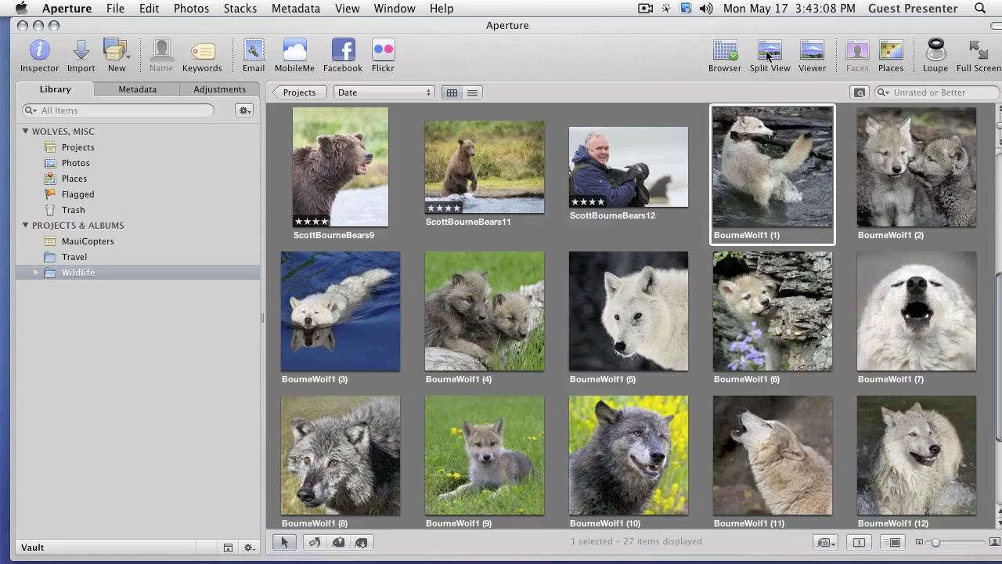
left_click(770, 52)
left_click(814, 53)
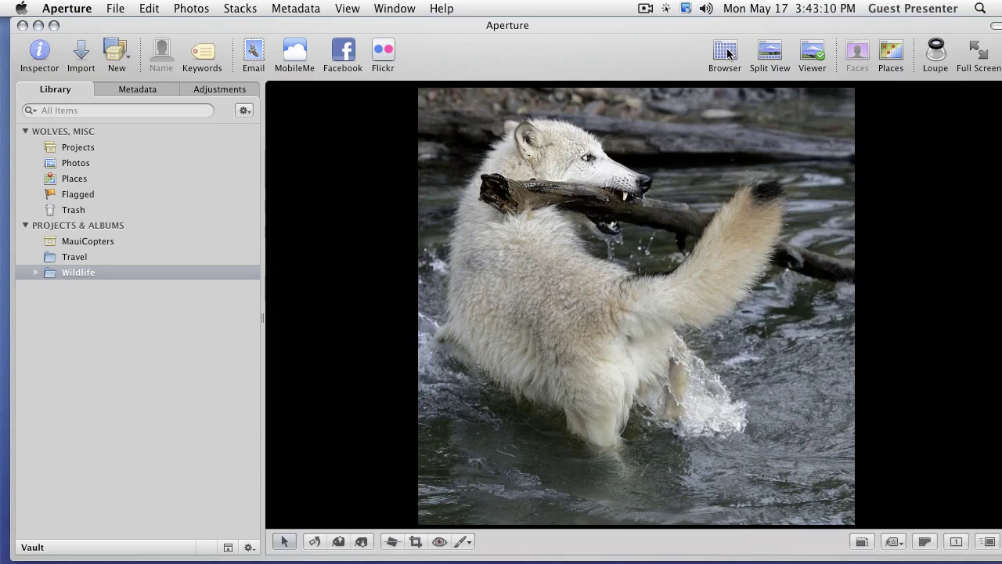
key("v")
key("v")
key("v")
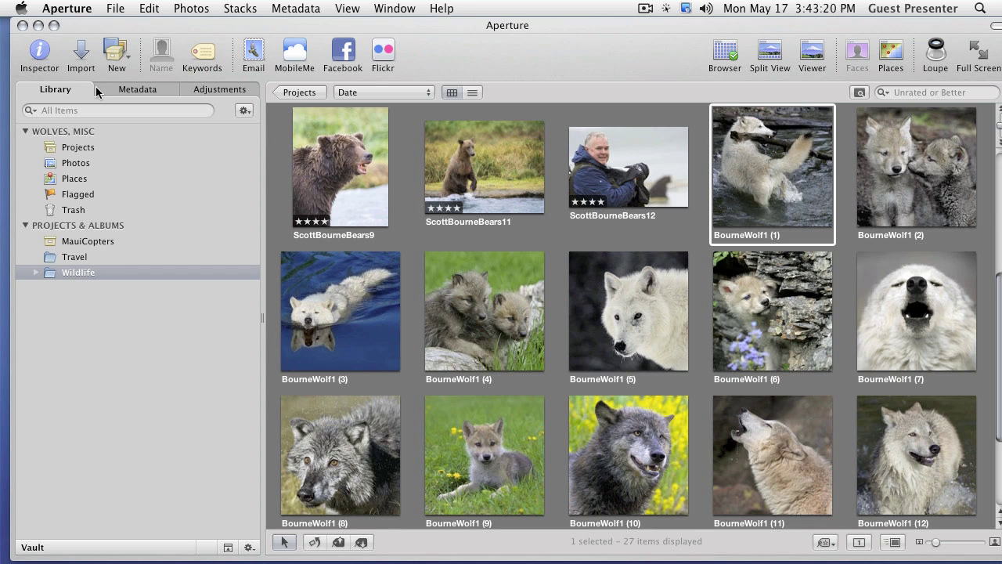
Switch the Inspector between Library, Metadata and Adjustments, ending on the wolf photo's histogram and adjustments
left_click(151, 91)
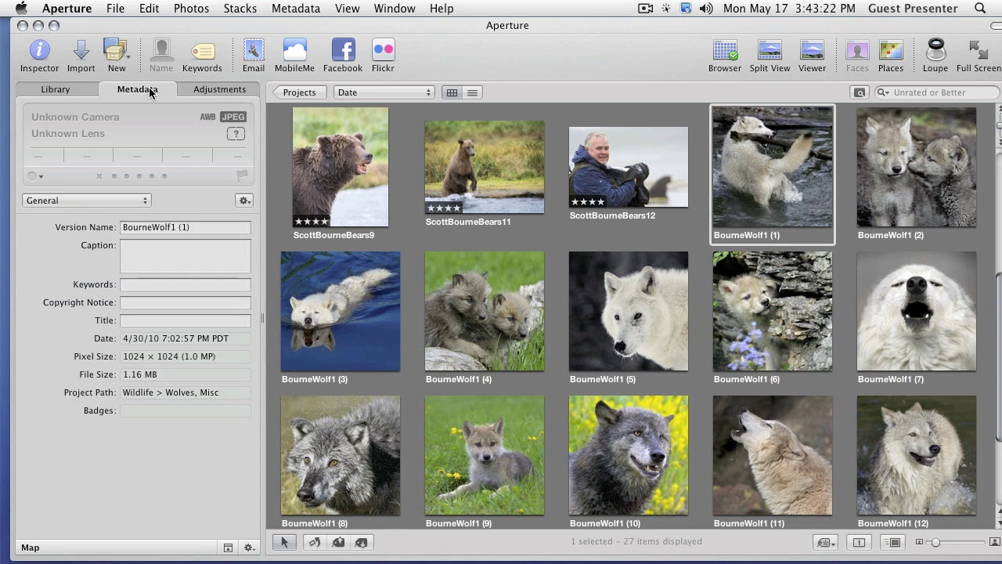
left_click(225, 92)
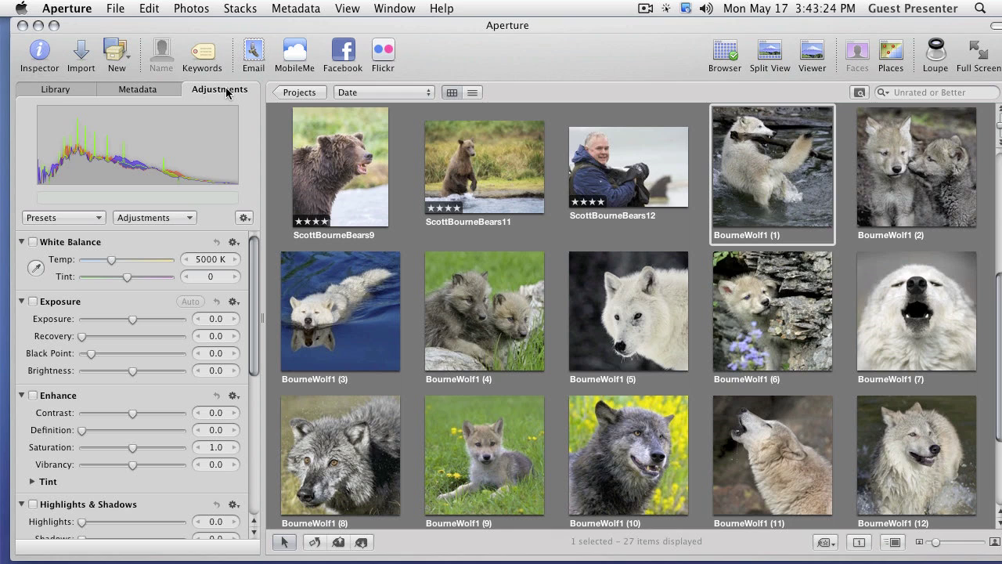
left_click(52, 94)
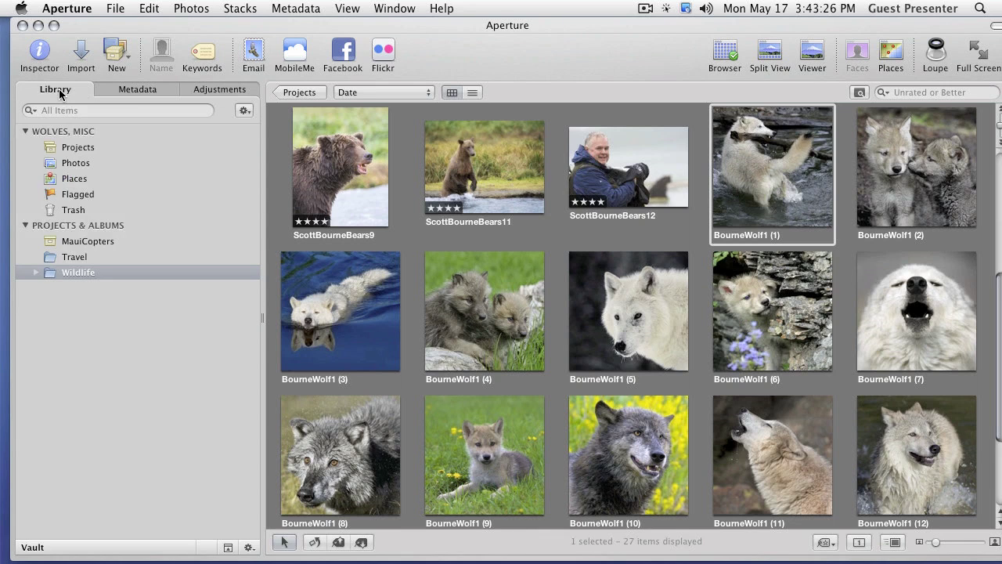
left_click(132, 92)
left_click(226, 91)
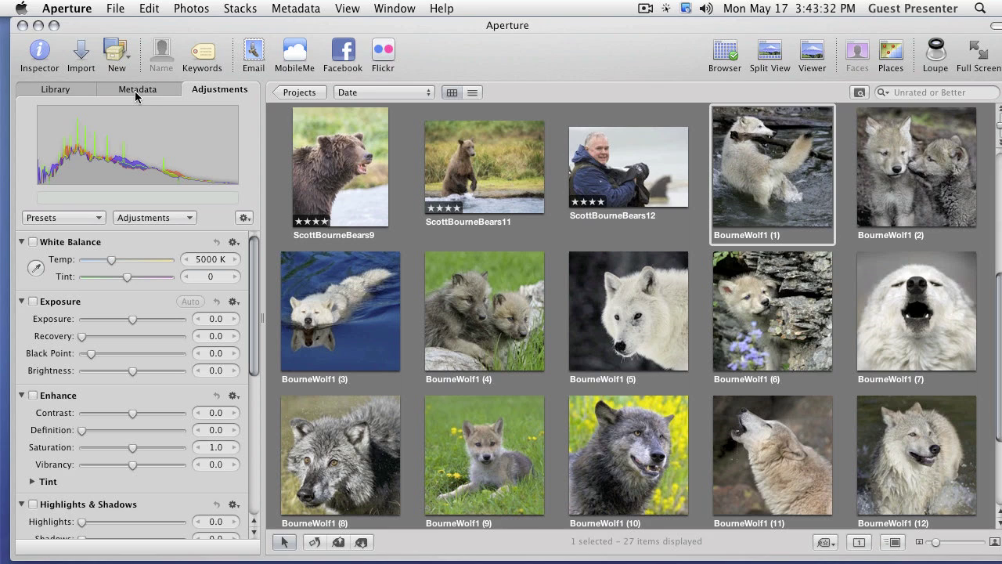
left_click(54, 90)
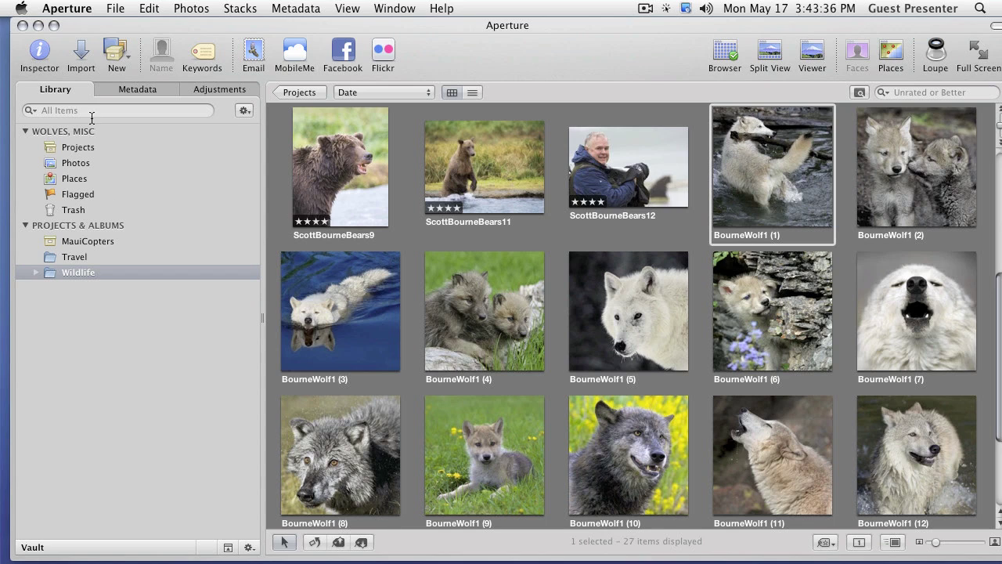
left_click(139, 92)
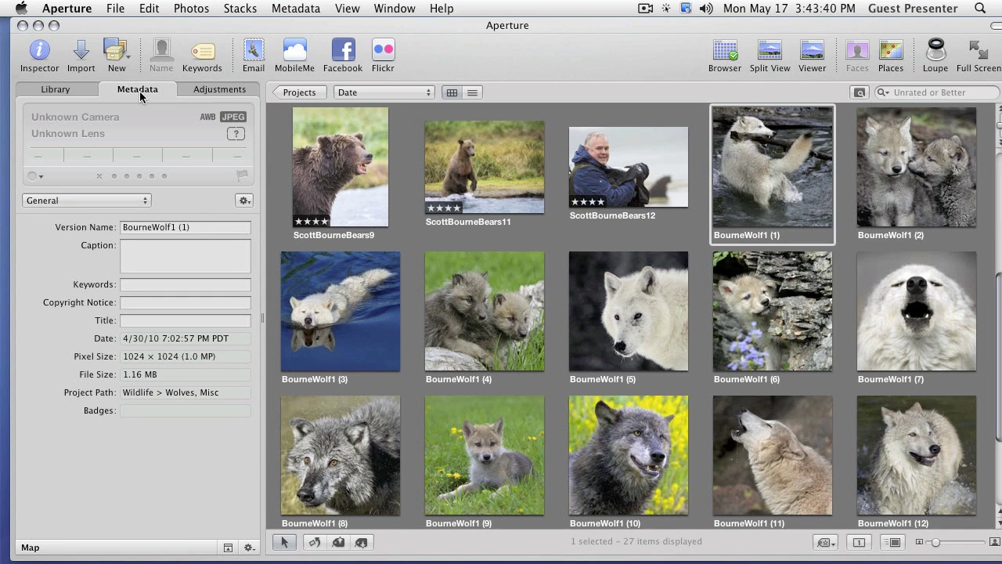
left_click(225, 94)
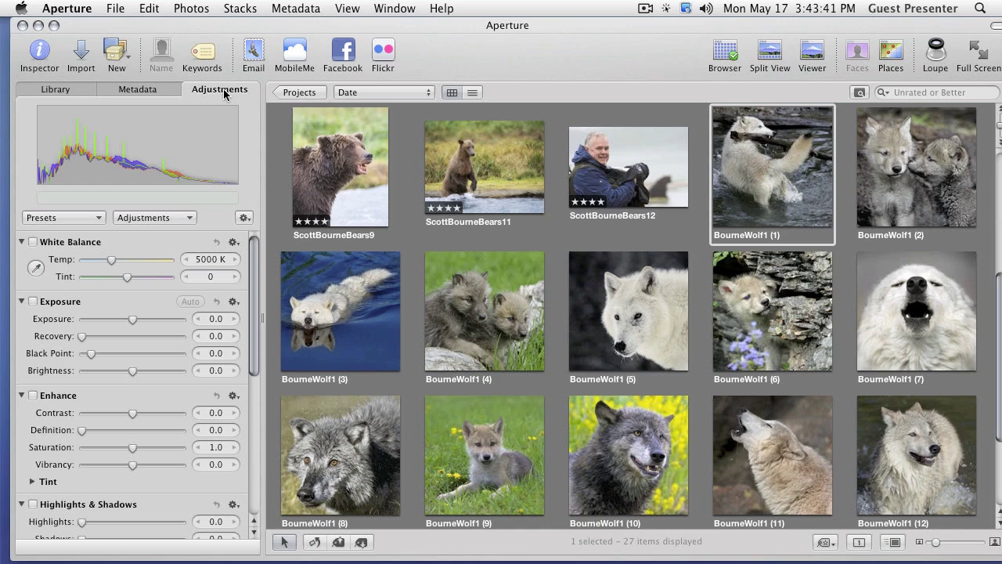
left_click(38, 55)
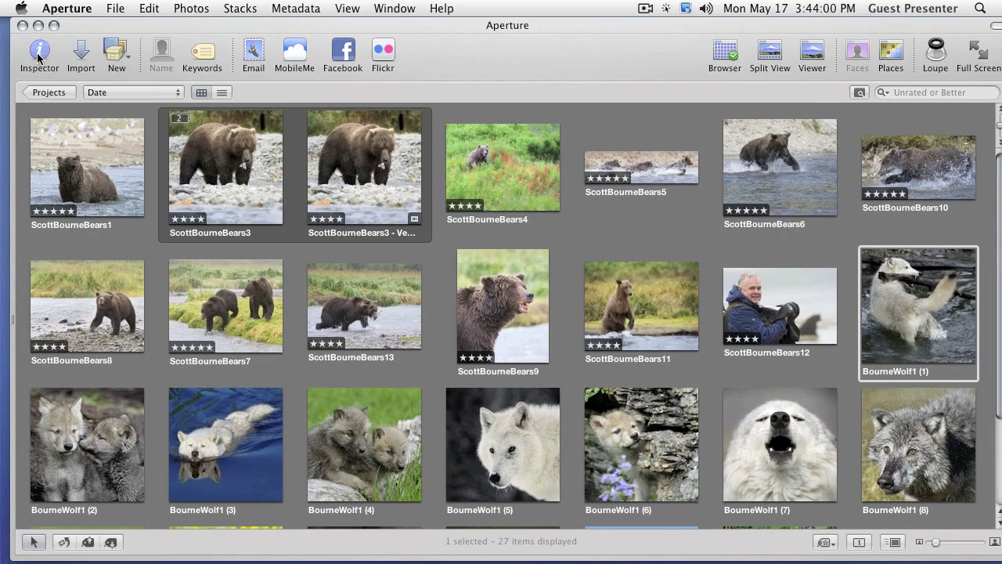
left_click(38, 55)
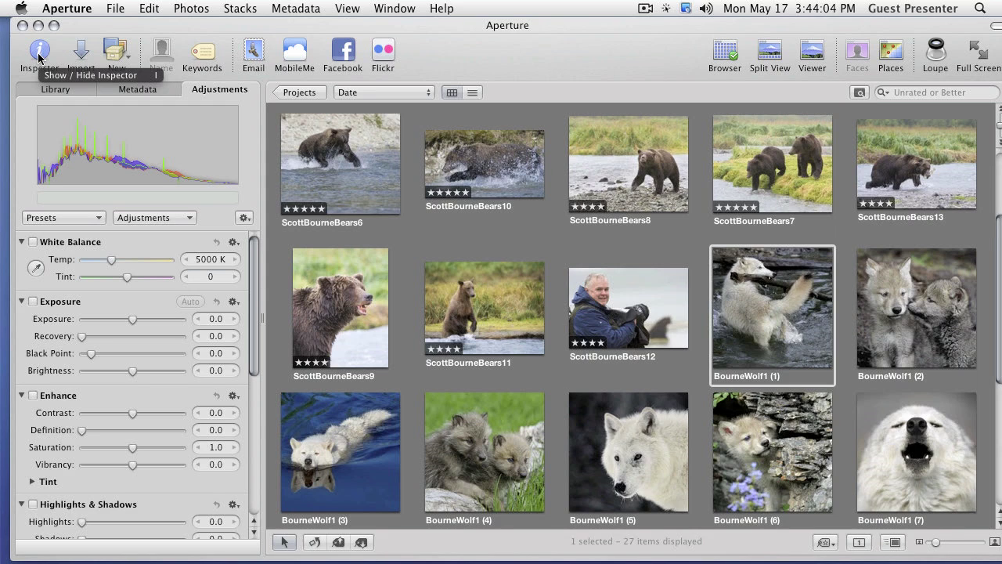
left_click(38, 55)
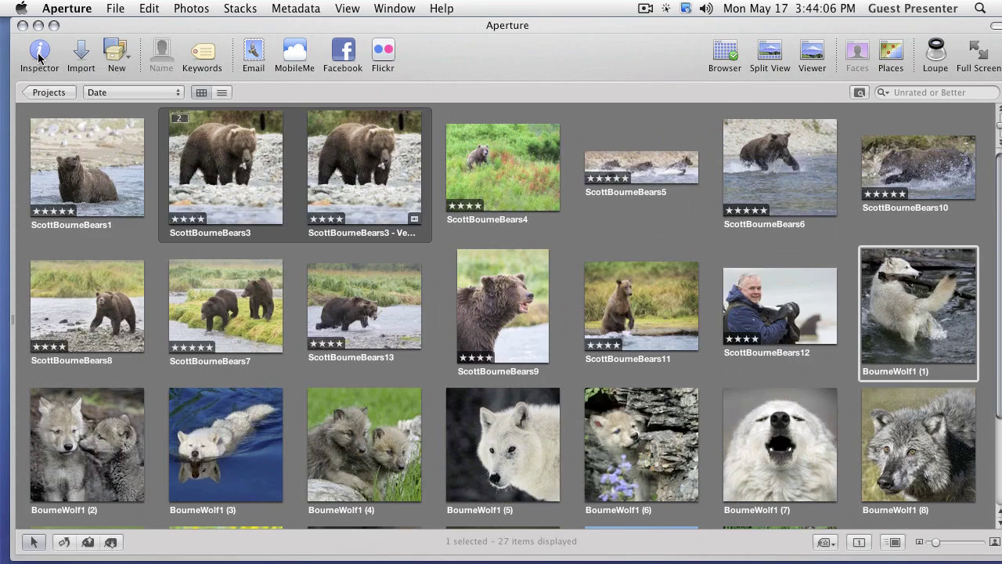
left_click(39, 55)
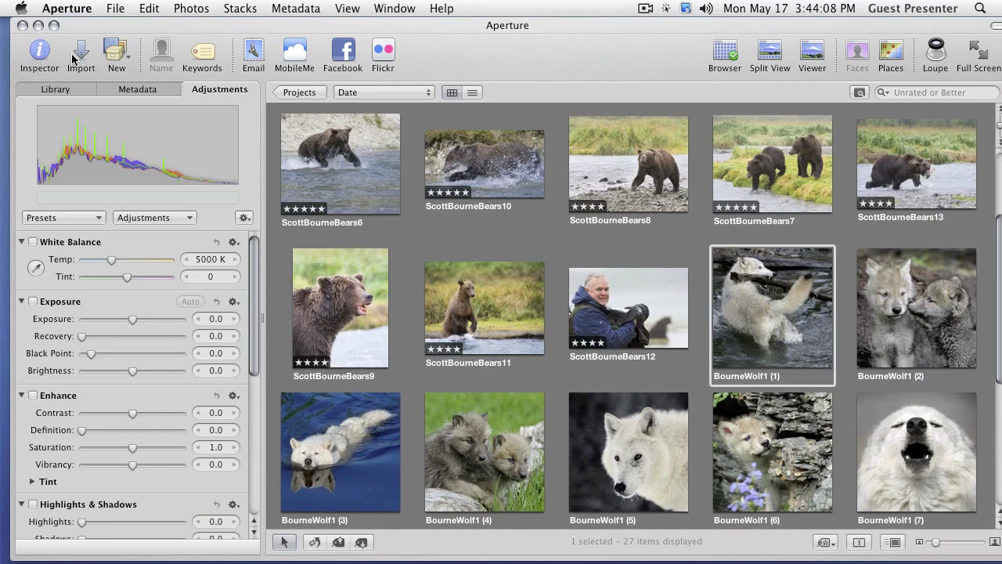
Start Flickr publishing, then cancel the setup sheet to return to the Library list
left_click(385, 55)
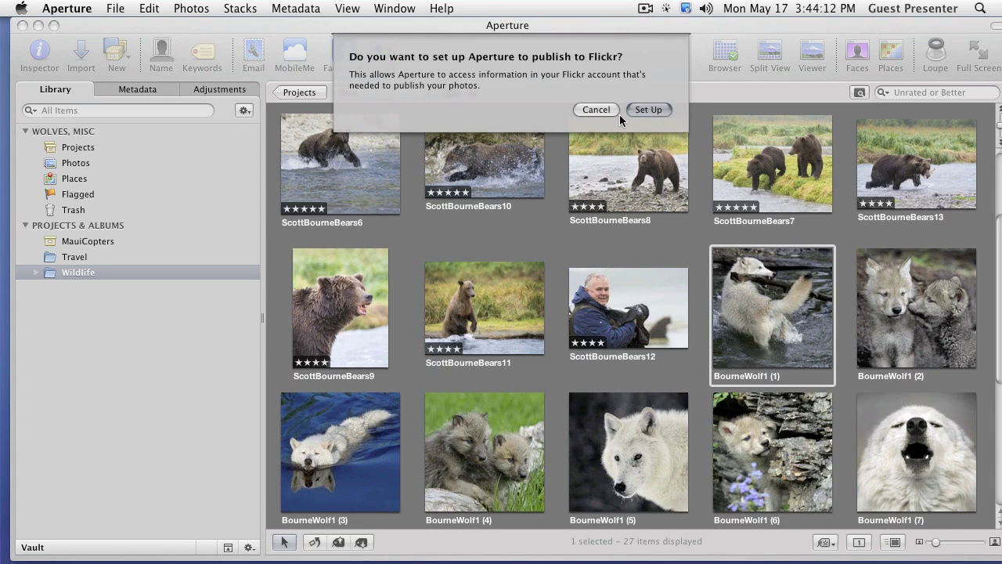
left_click(593, 106)
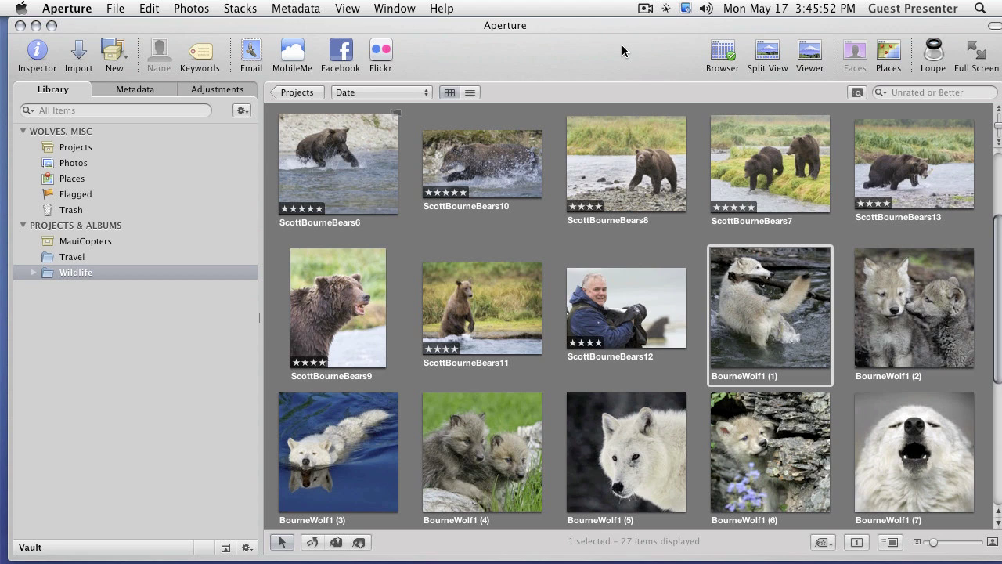
View all projects, try year and folder groupings, return to the plain grid, and open Brown Bears, Coastal
left_click(296, 93)
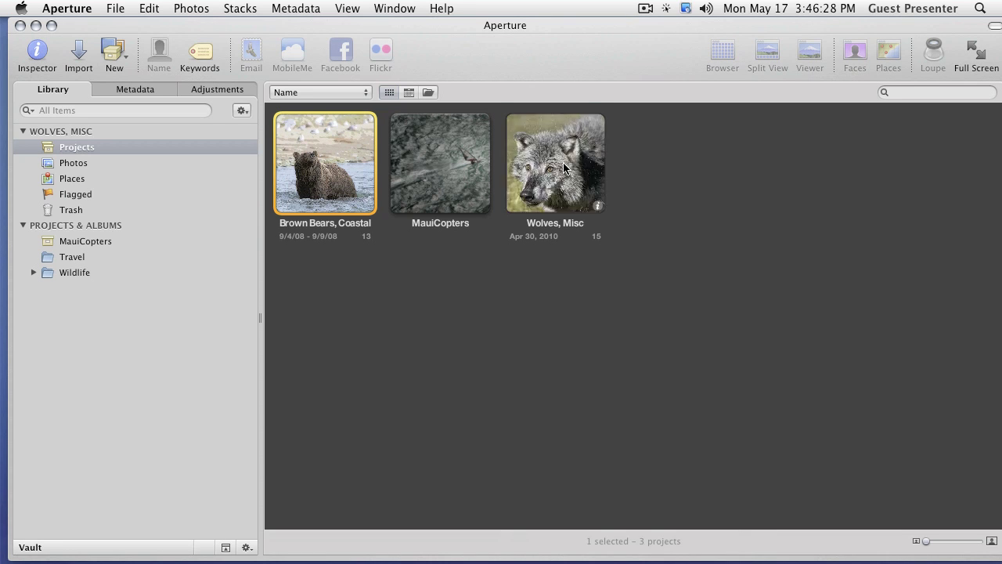
left_click(408, 92)
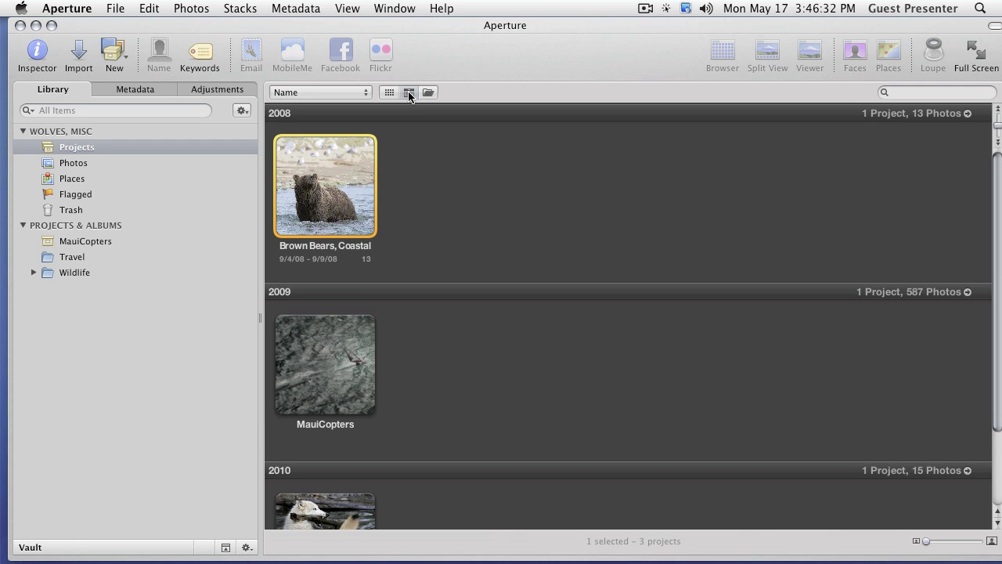
left_click(429, 93)
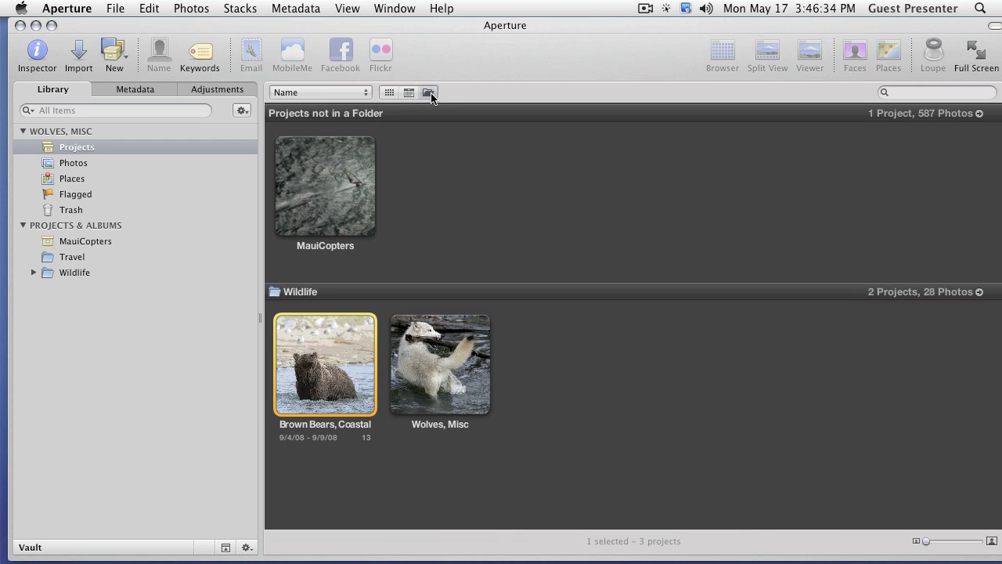
left_click(390, 93)
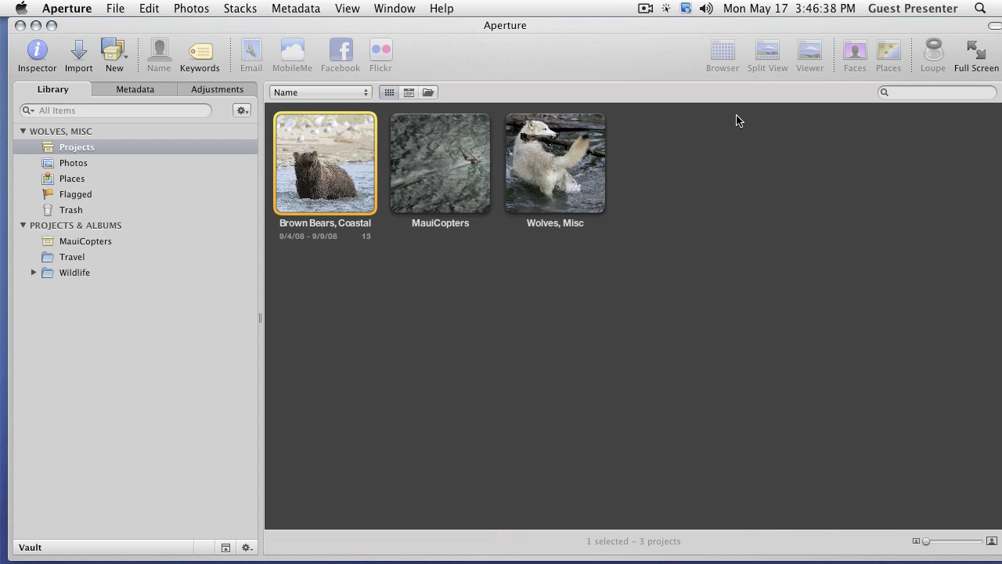
left_click(701, 119)
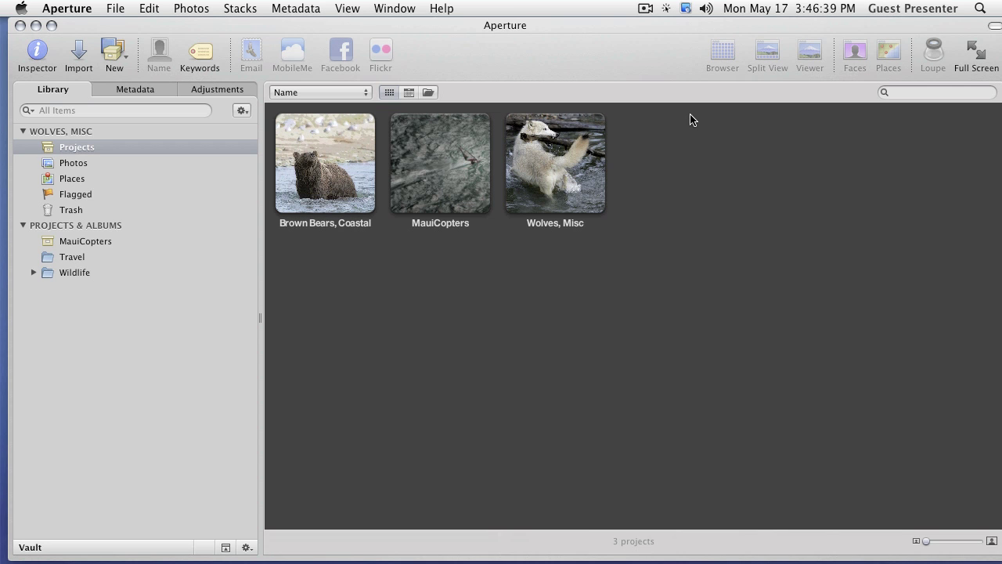
double_click(352, 128)
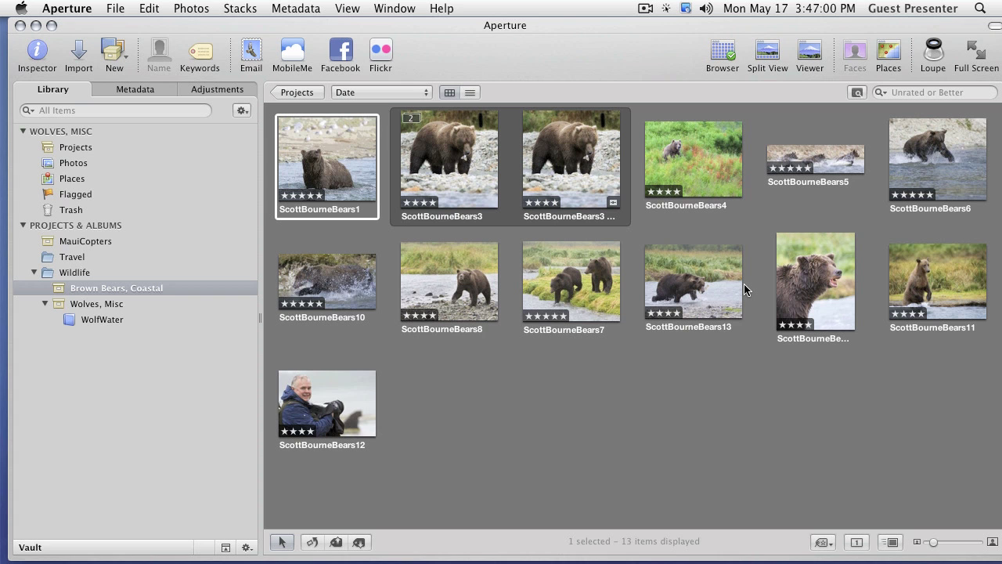
Preview ScottBourneBears7, 10 and 13 full-size, zoom 13 to 100%, then return to the grid
double_click(577, 280)
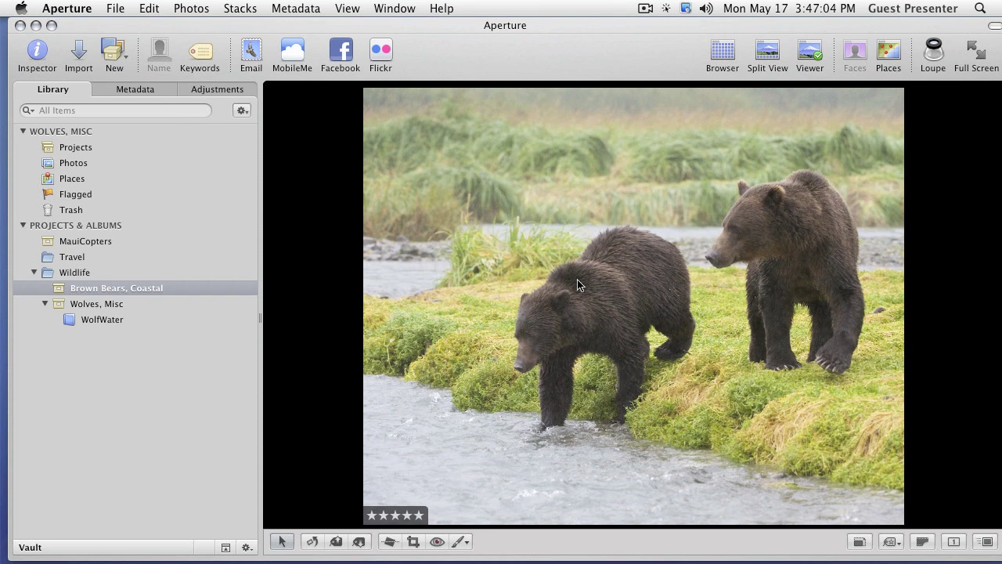
double_click(578, 280)
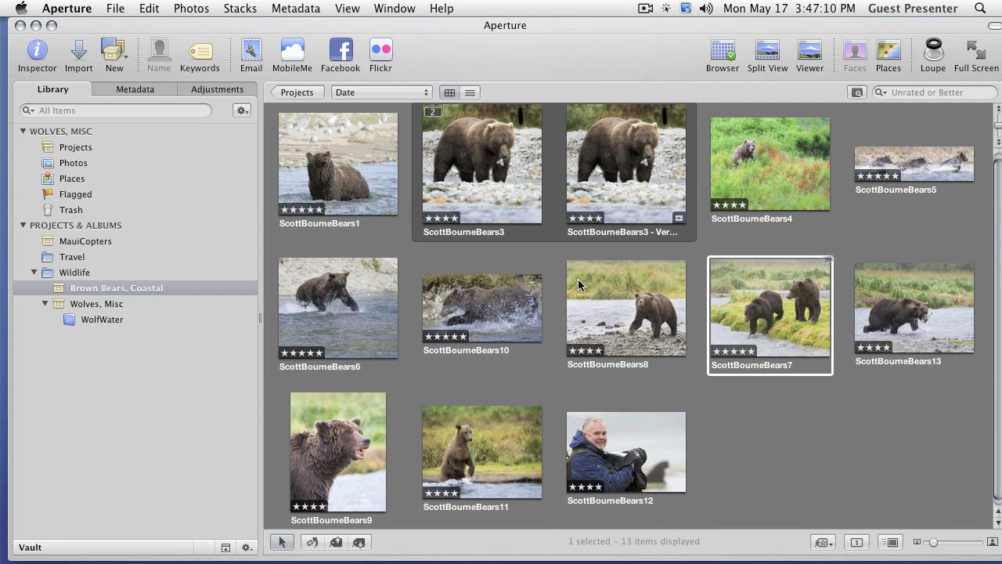
double_click(480, 293)
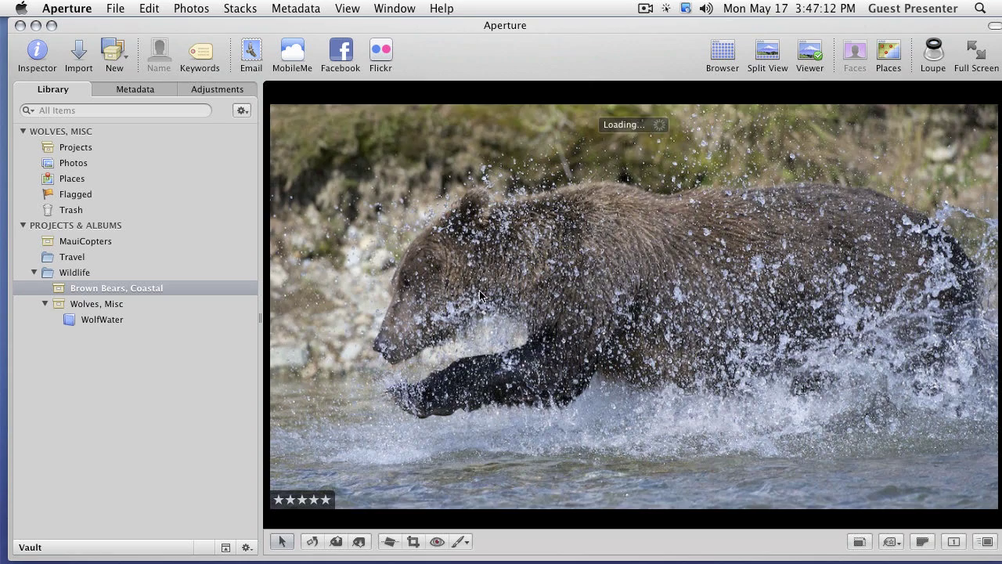
double_click(626, 255)
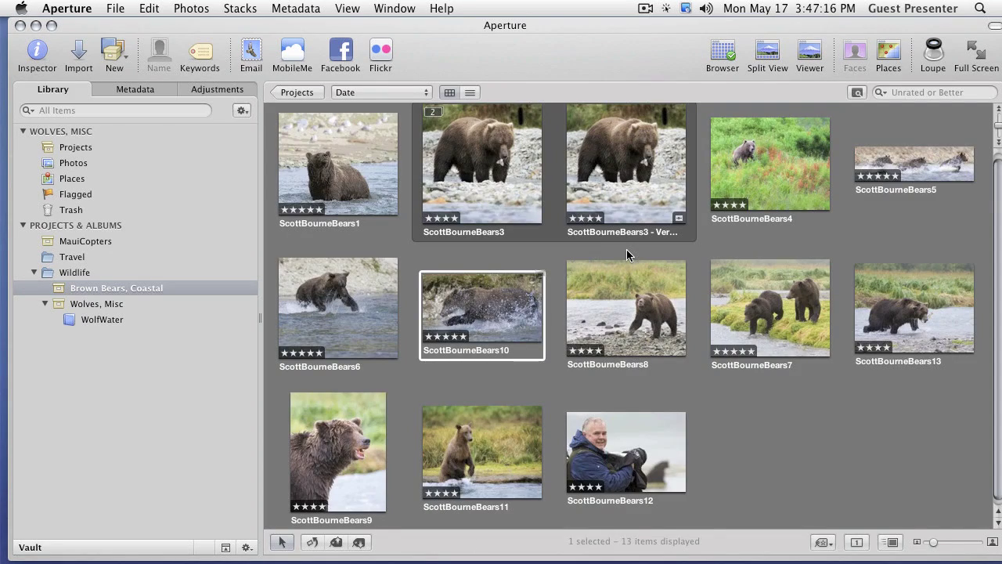
double_click(948, 312)
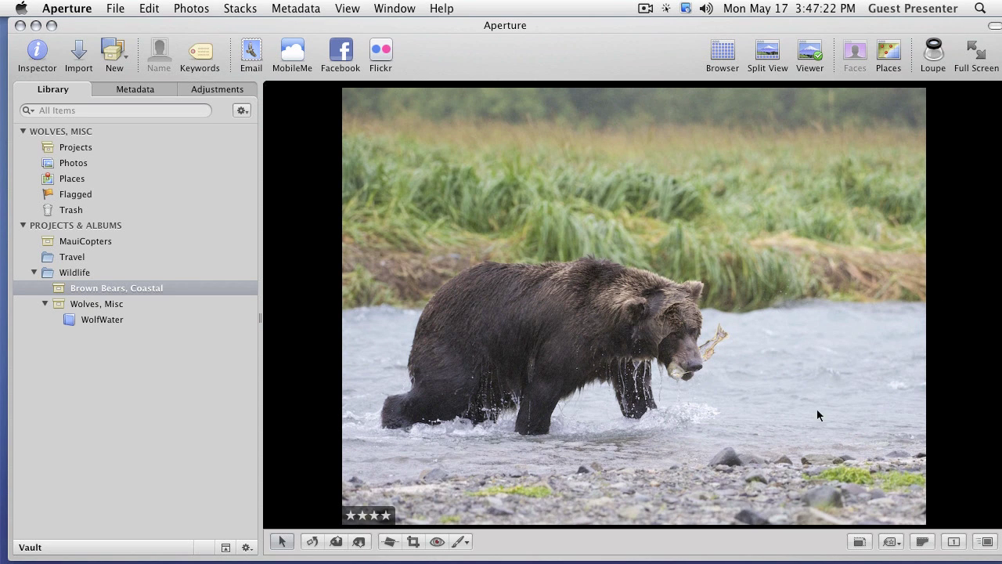
key("z")
key("z")
key("z")
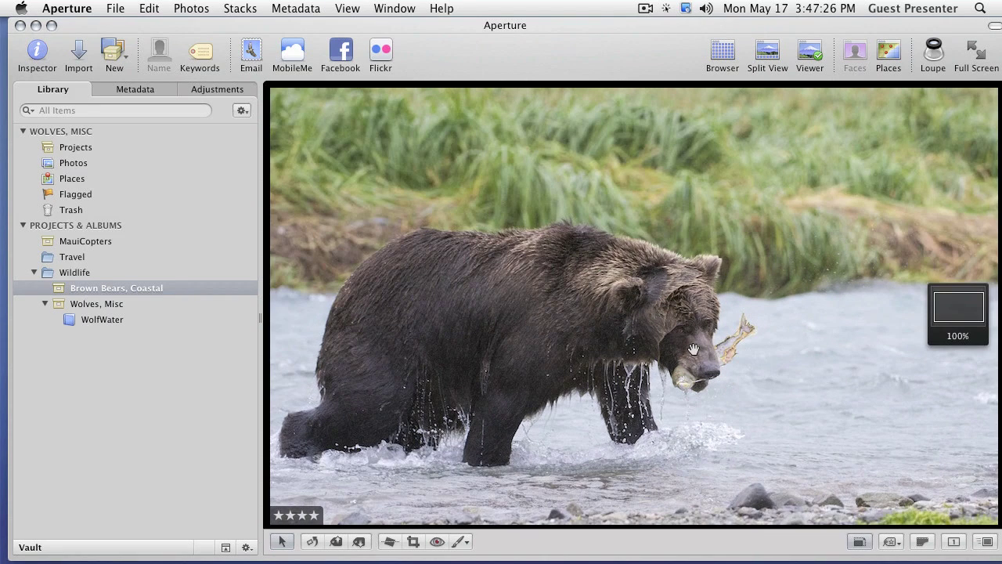
key("z")
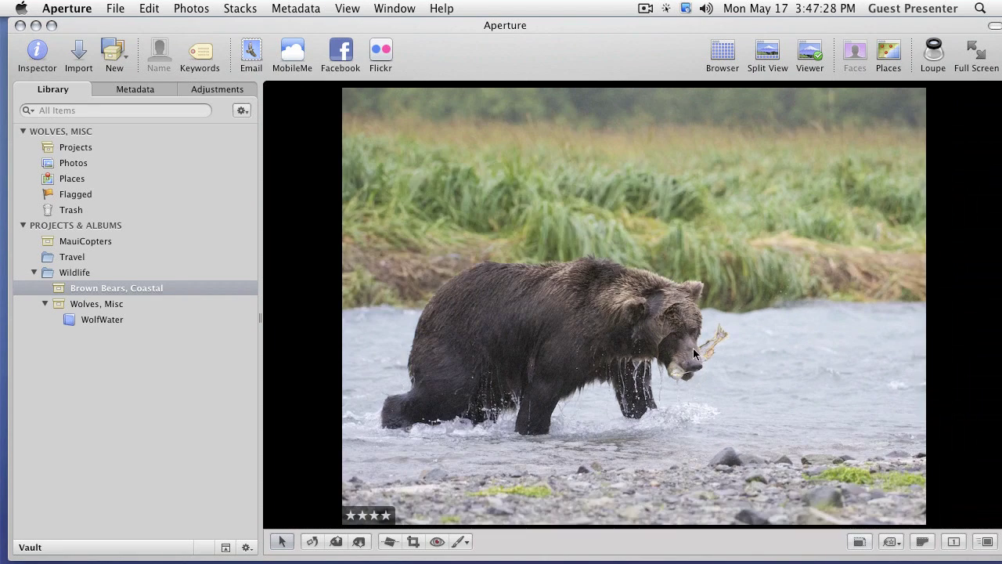
key("v")
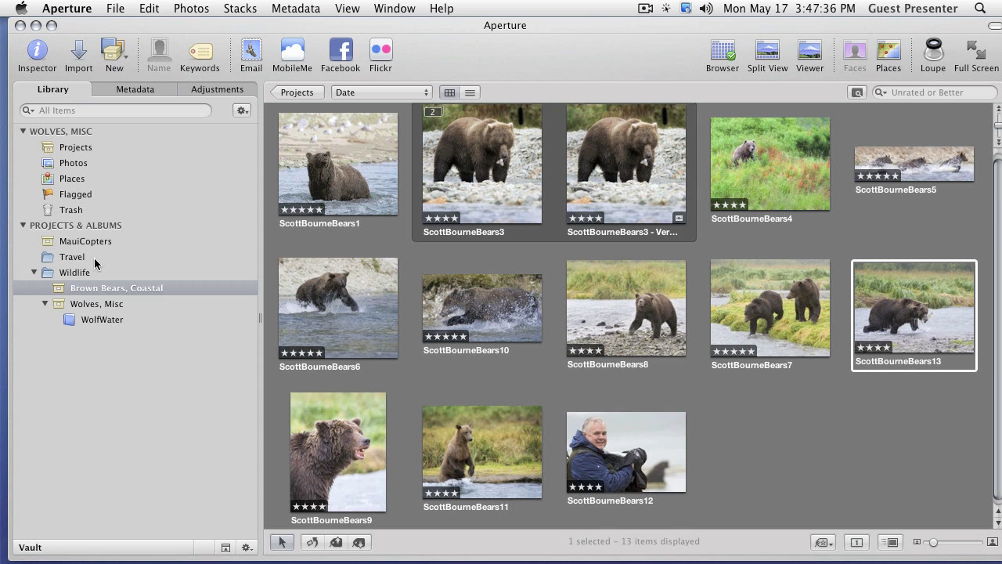
Show the Wolves, Misc and MauiCopters photos, then bring up the new-item choices
left_click(97, 305)
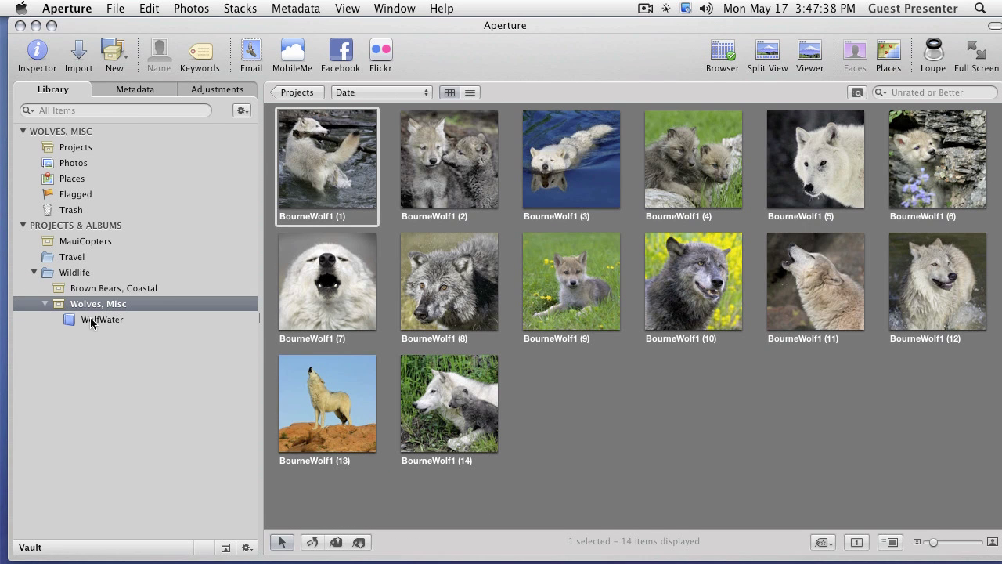
left_click(81, 241)
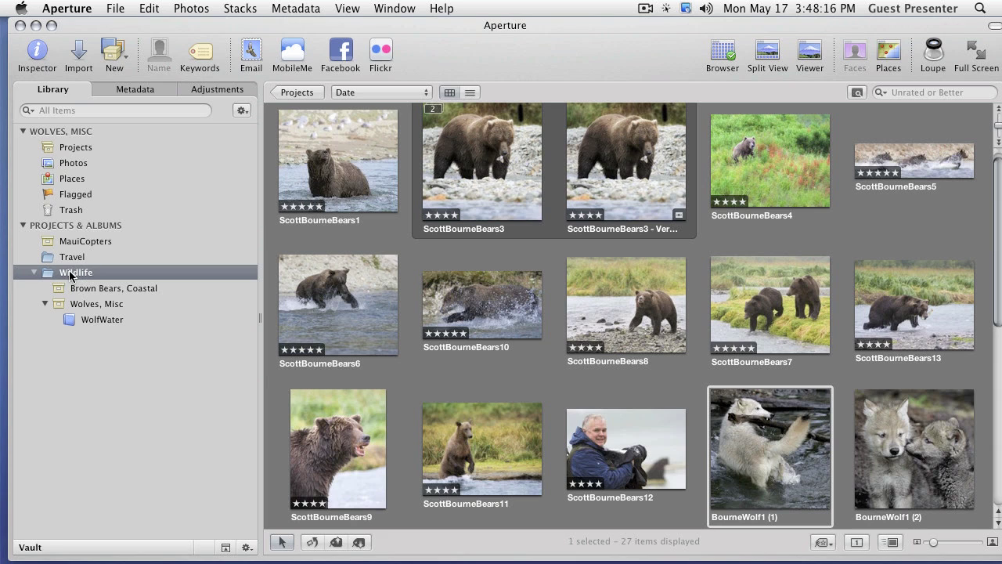
left_click(111, 49)
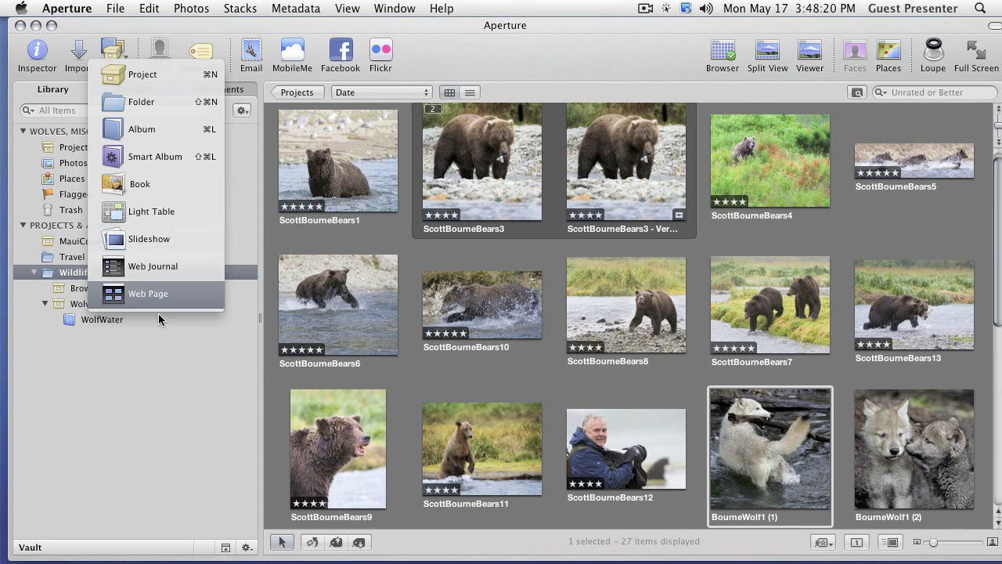
Create an Untitled Folder, delete it with File > Delete Folder, then show Brown Bears, Coastal
left_click(117, 104)
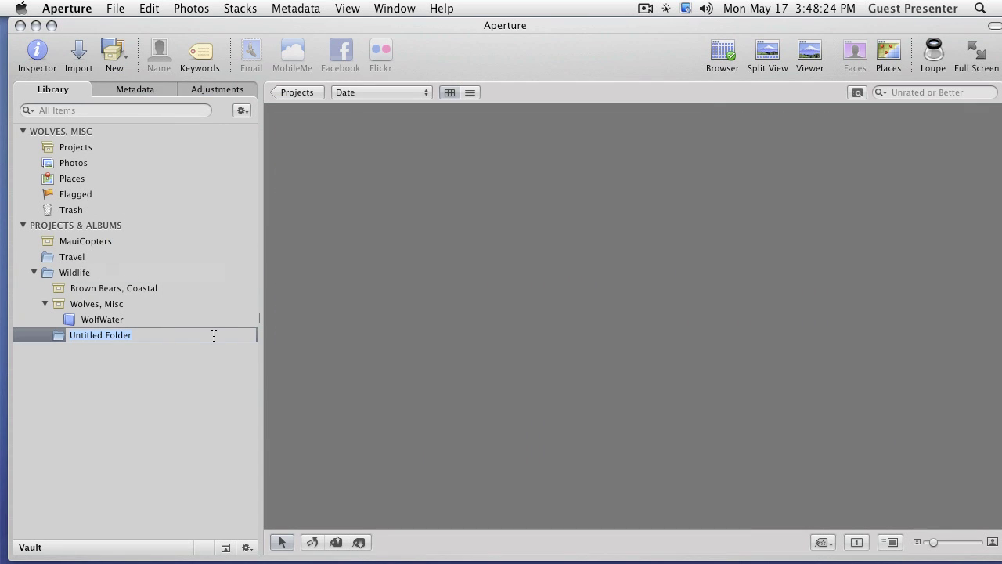
left_click(156, 384)
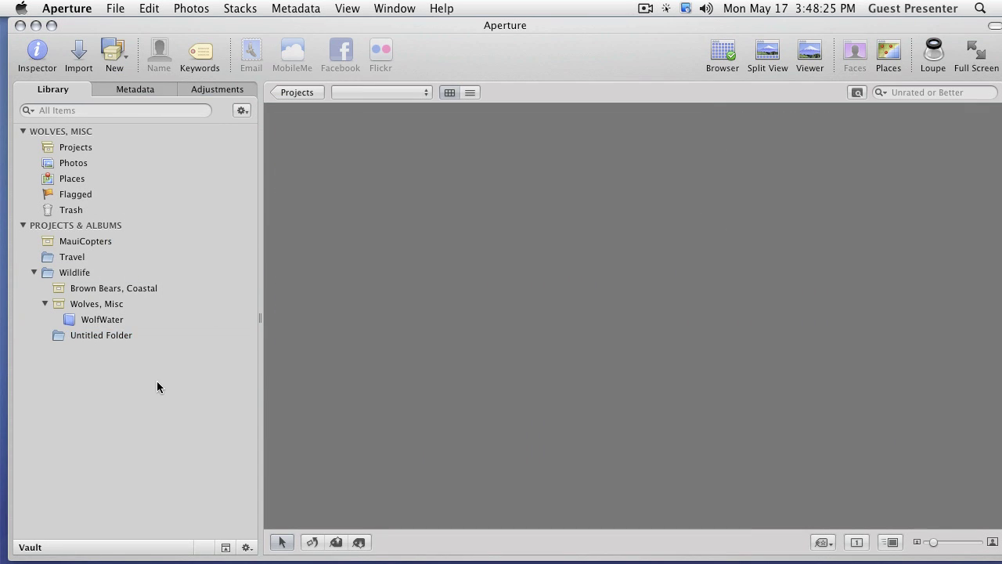
left_click(56, 336)
left_click(115, 8)
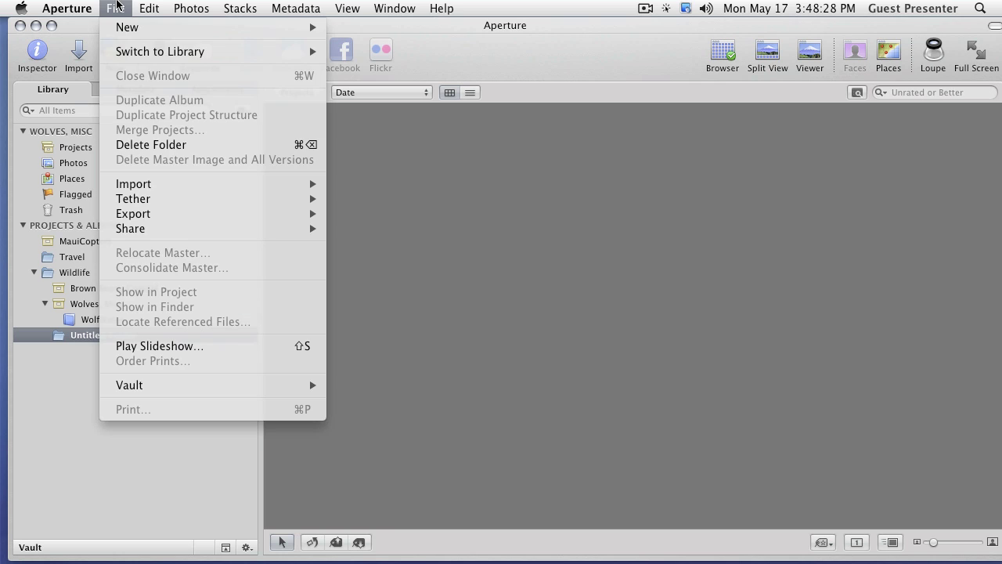
left_click(135, 146)
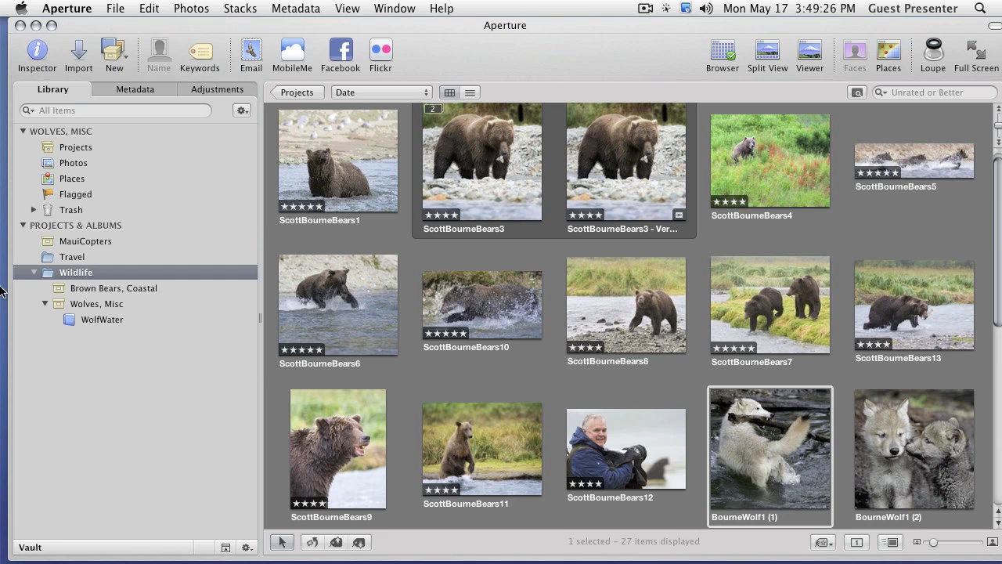
left_click(121, 289)
Show the Wolves, Misc and MauiCopters photos, then drag MauiCopters into the Travel folder
left_click(105, 304)
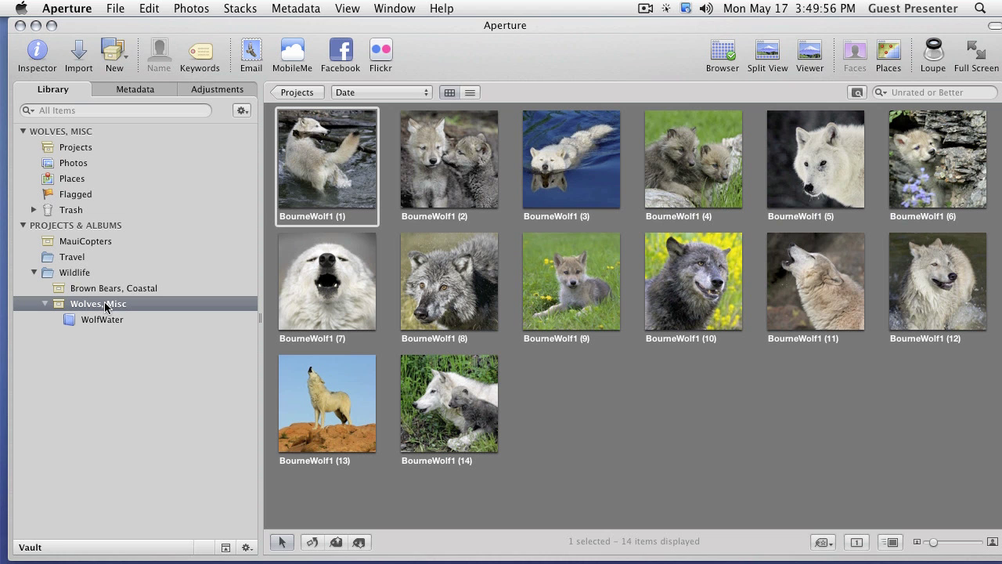
left_click(88, 241)
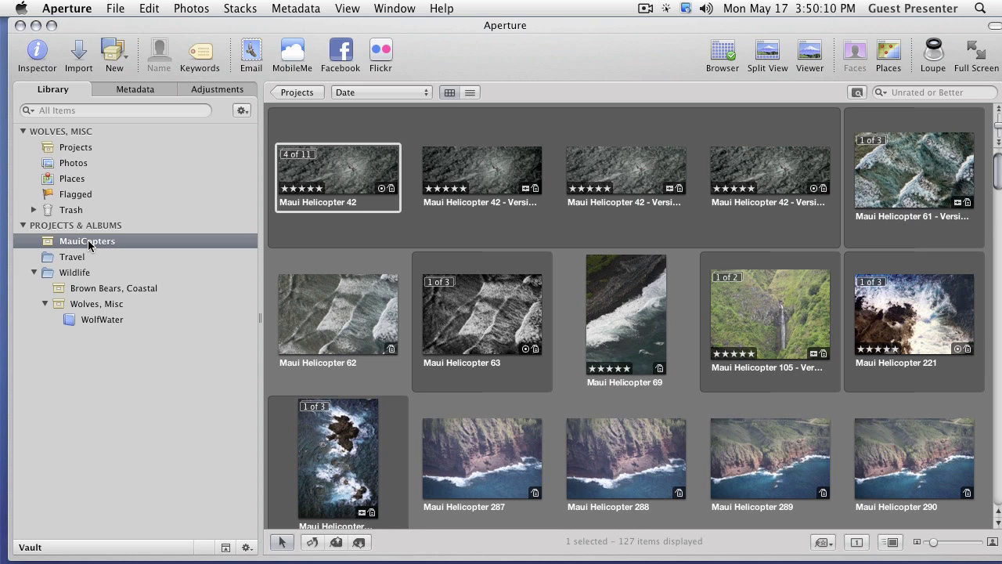
left_click_drag(88, 240, 74, 261)
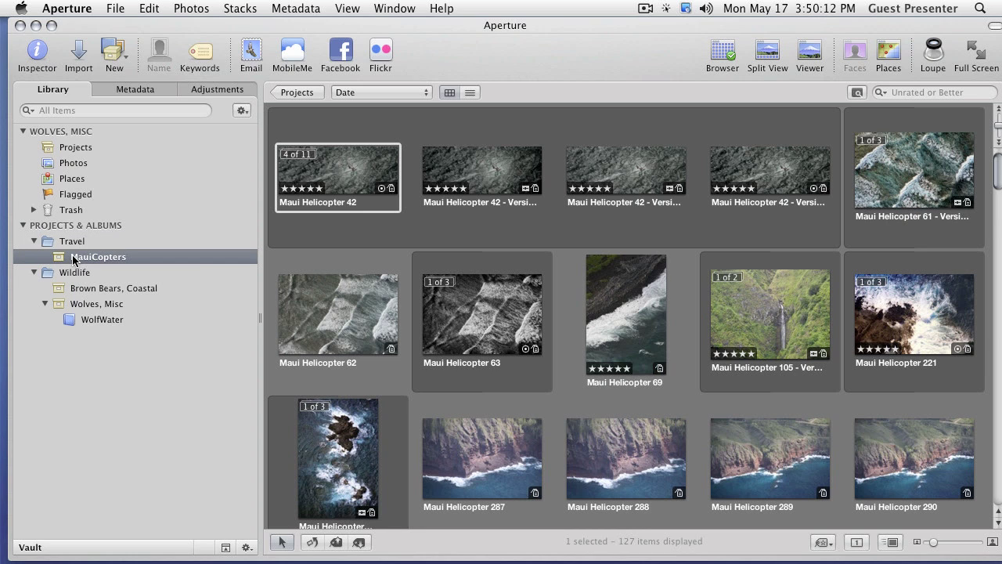
Collapse and re-expand library folders, then browse Brown Bears, Coastal, WolfWater and Wolves, Misc
left_click(33, 242)
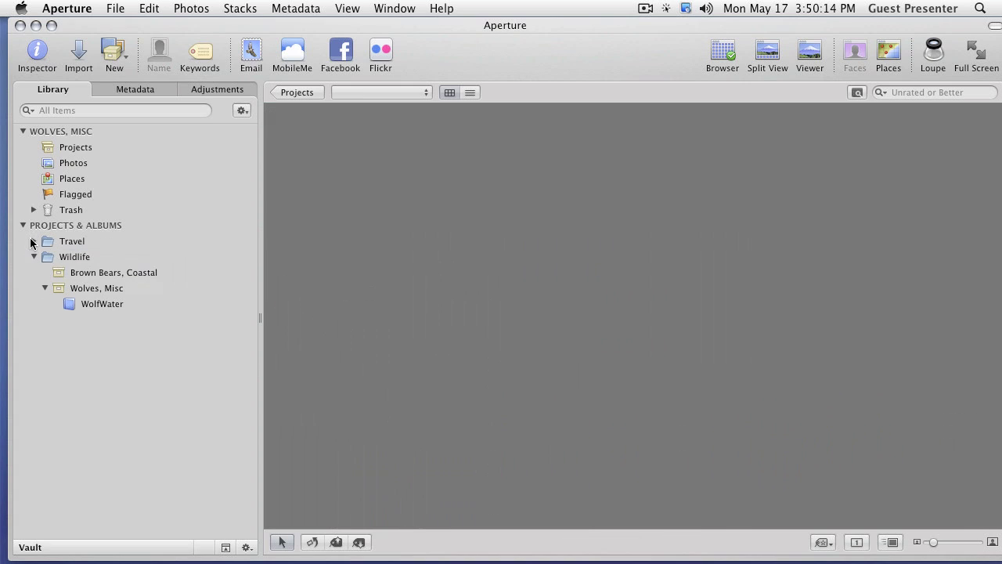
left_click(34, 272)
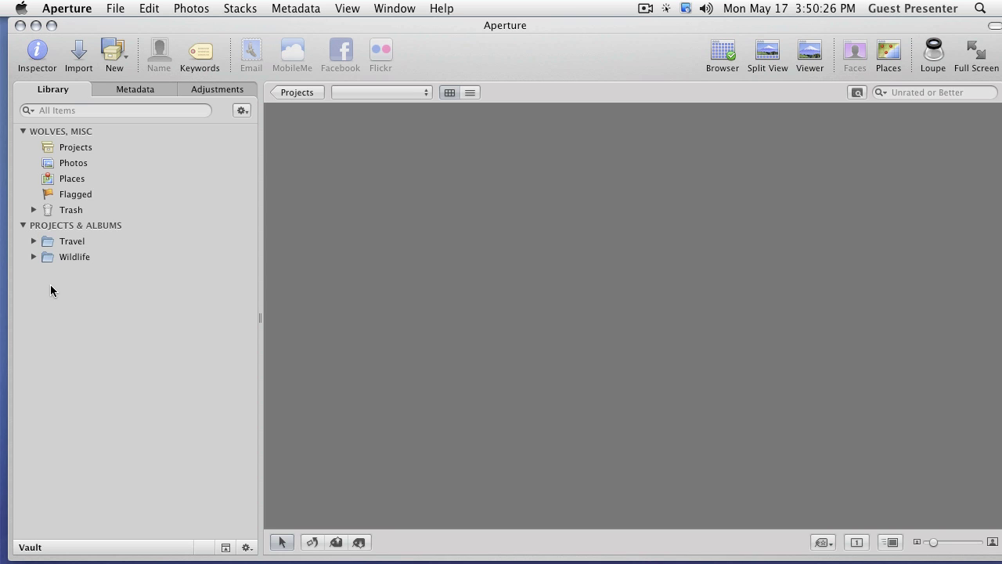
left_click(34, 257)
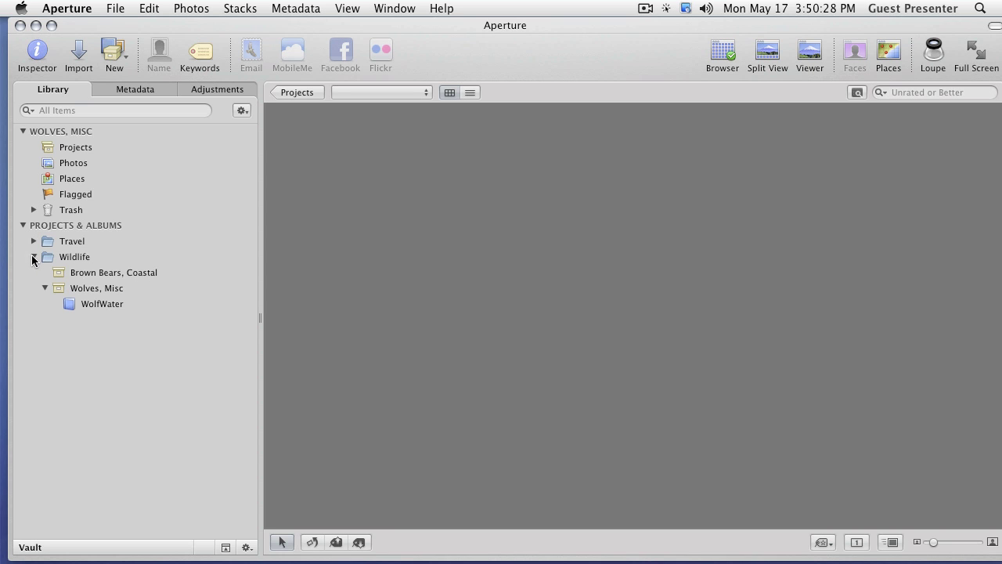
left_click(112, 273)
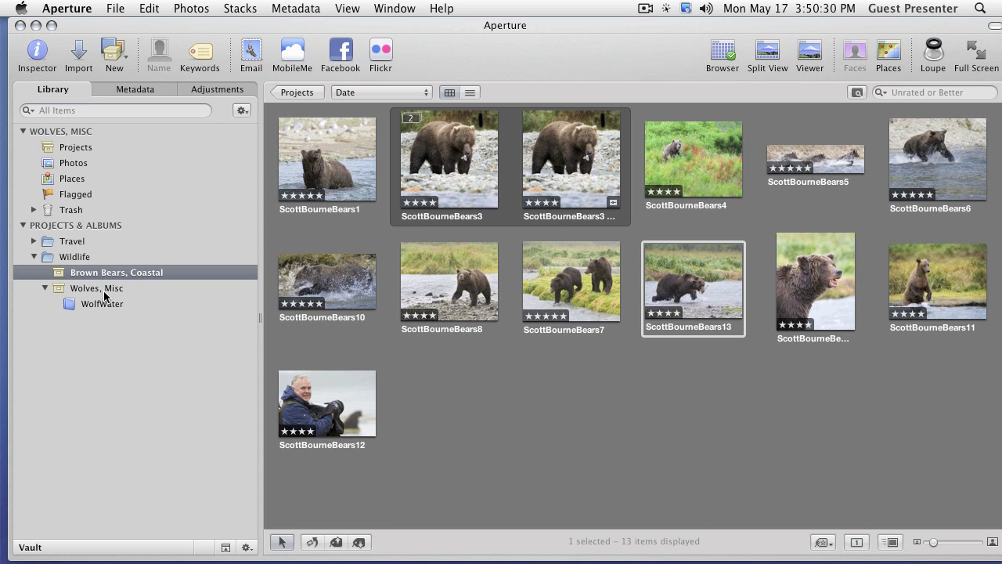
left_click(103, 290)
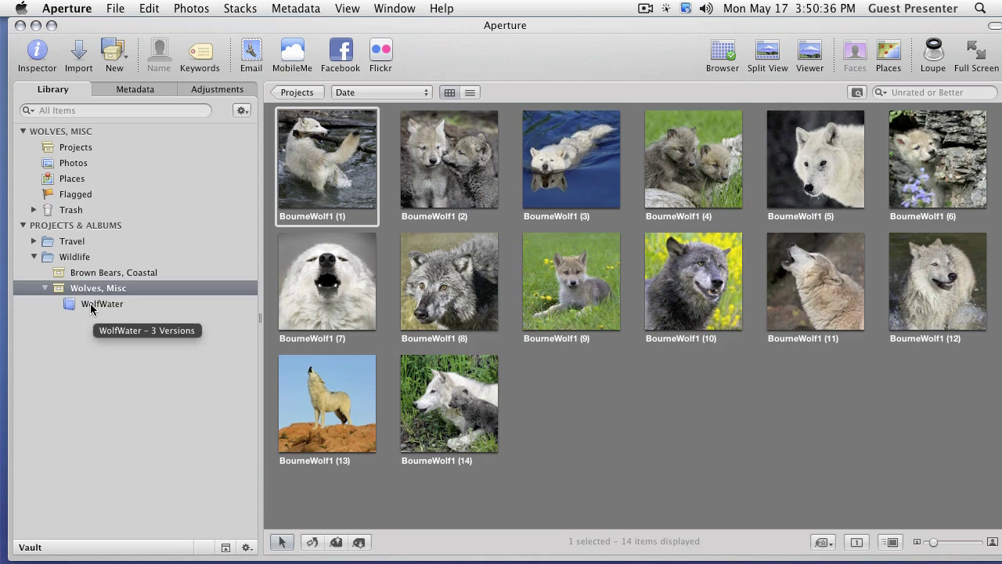
left_click(90, 305)
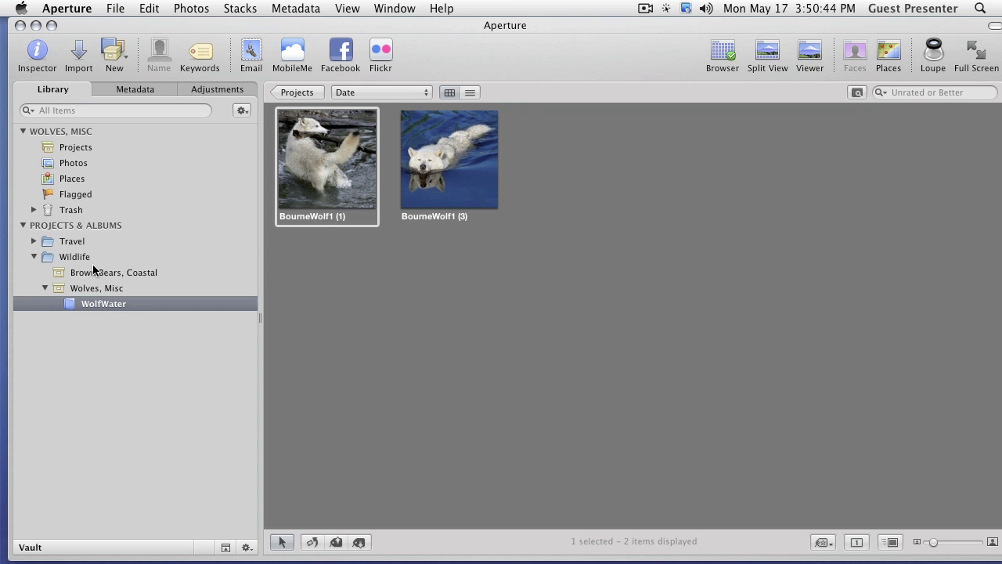
left_click(100, 289)
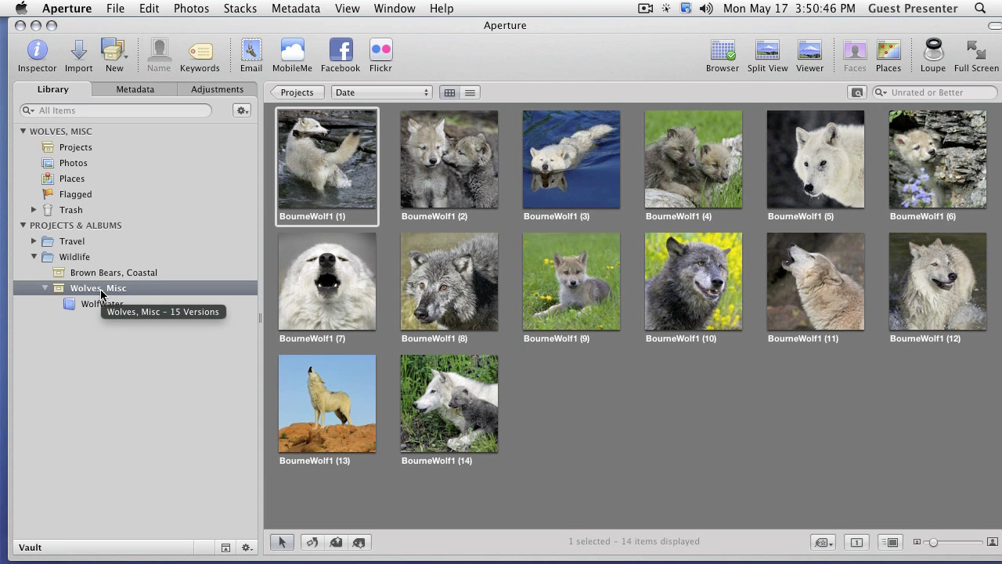
left_click(550, 148)
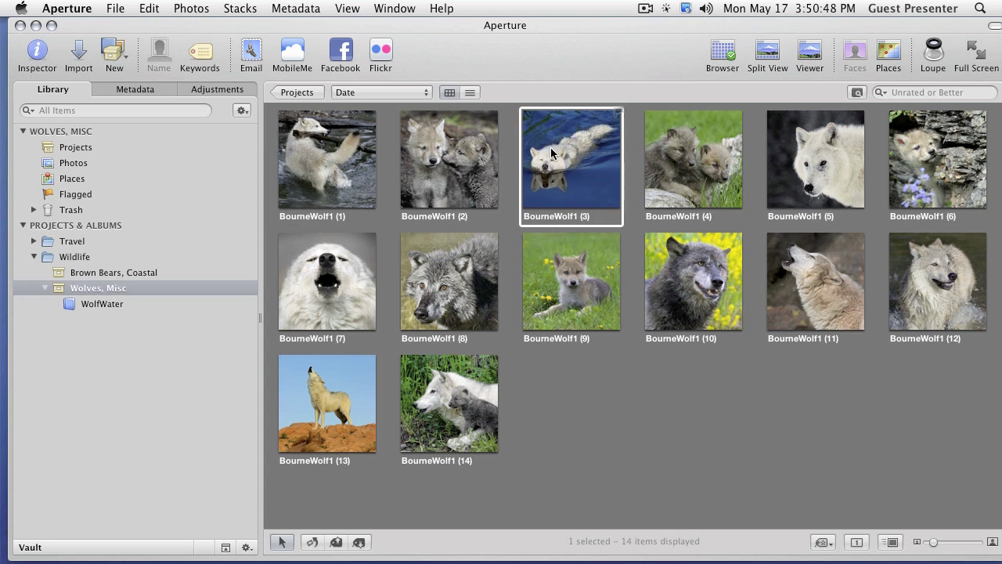
double_click(575, 168)
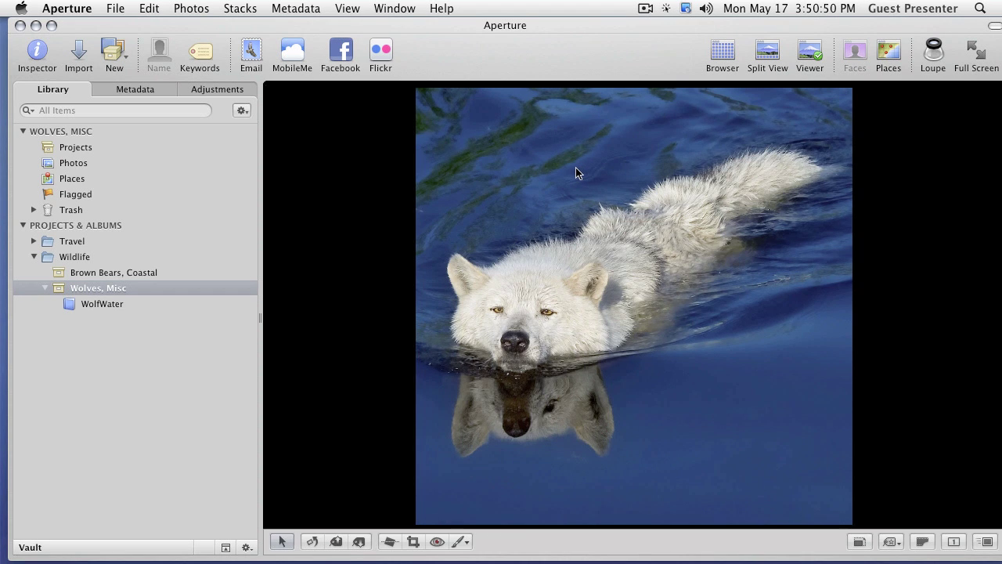
double_click(575, 167)
double_click(352, 157)
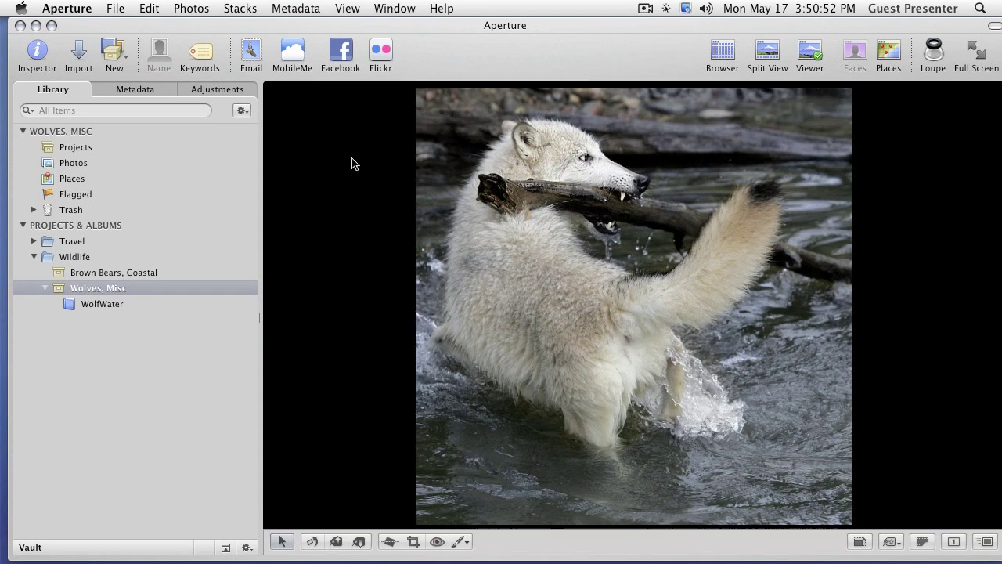
double_click(532, 173)
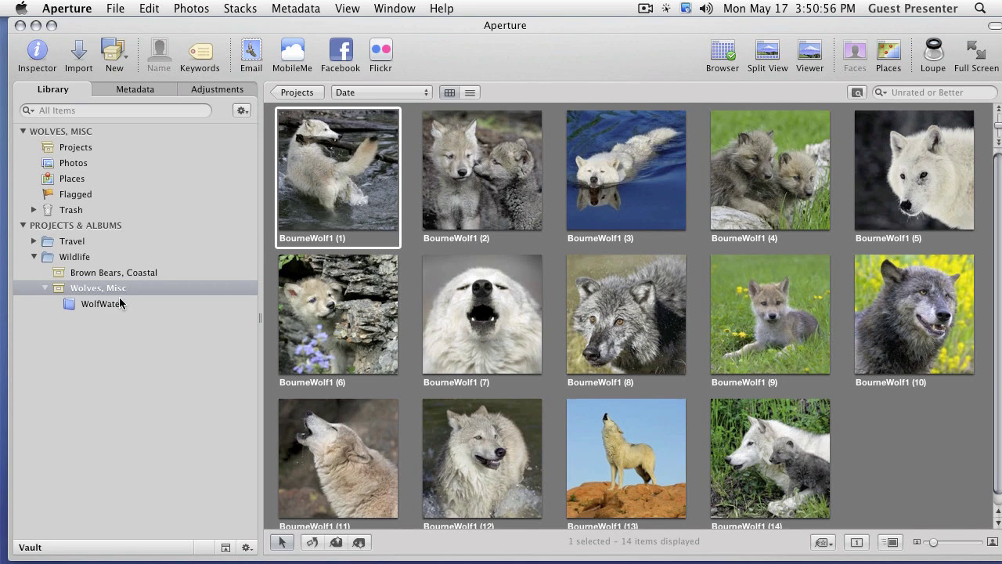
Show the WolfWater album and view its white wolf carrying a stick photo full-size
left_click(84, 302)
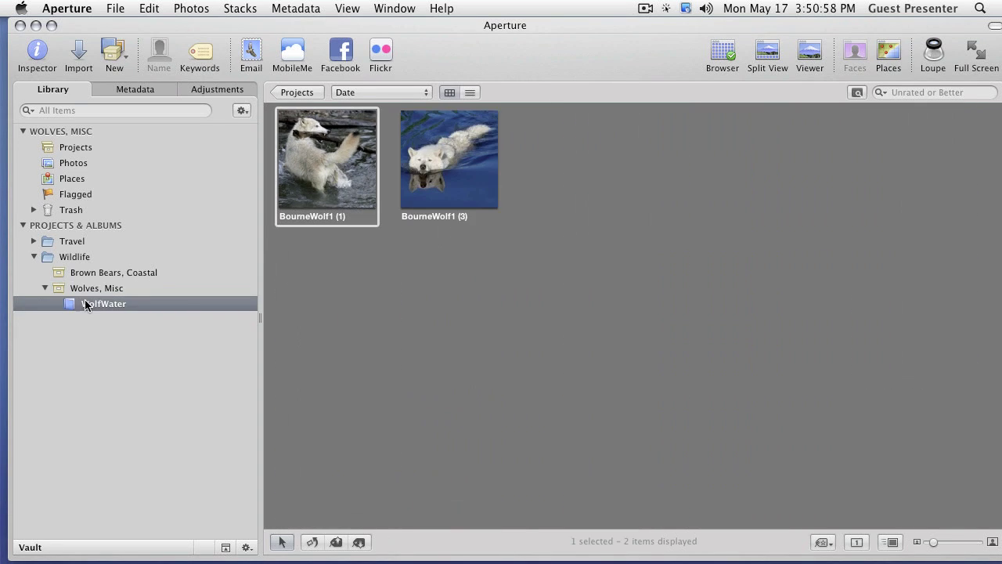
double_click(352, 155)
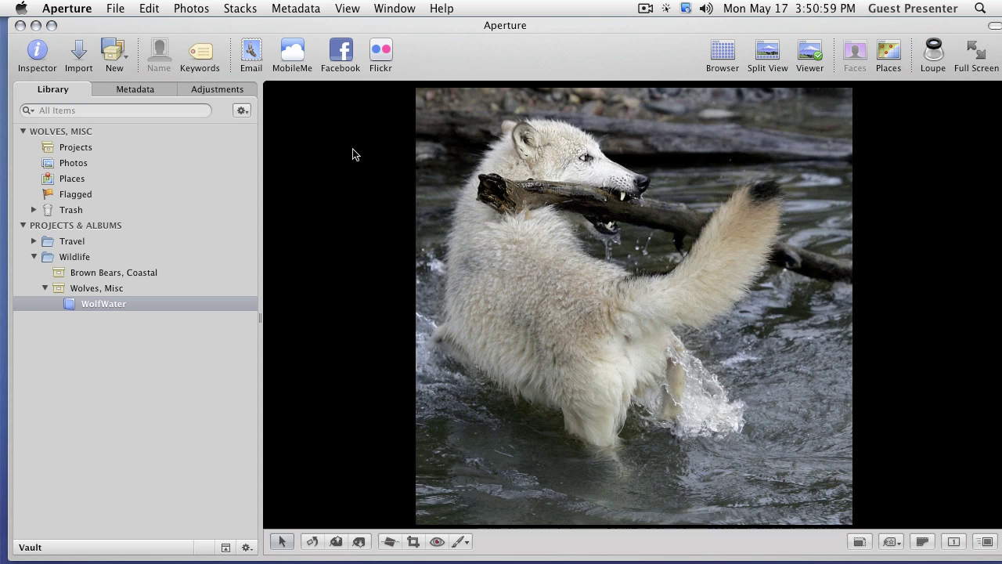
double_click(548, 177)
double_click(458, 156)
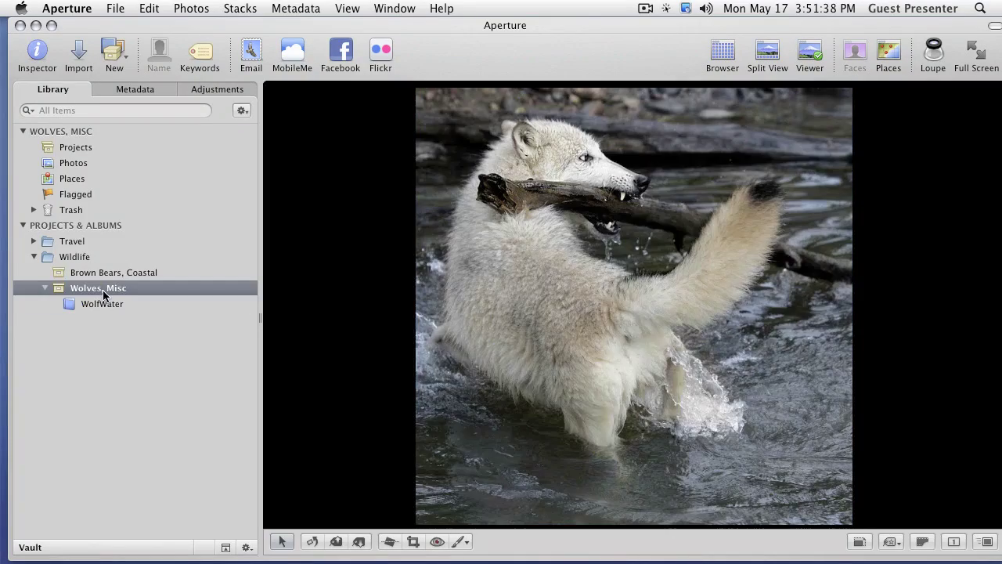
Finish renaming Wolves, Misc, collapse Wildlife, and open the MauiCopters album in Travel
left_click(109, 286)
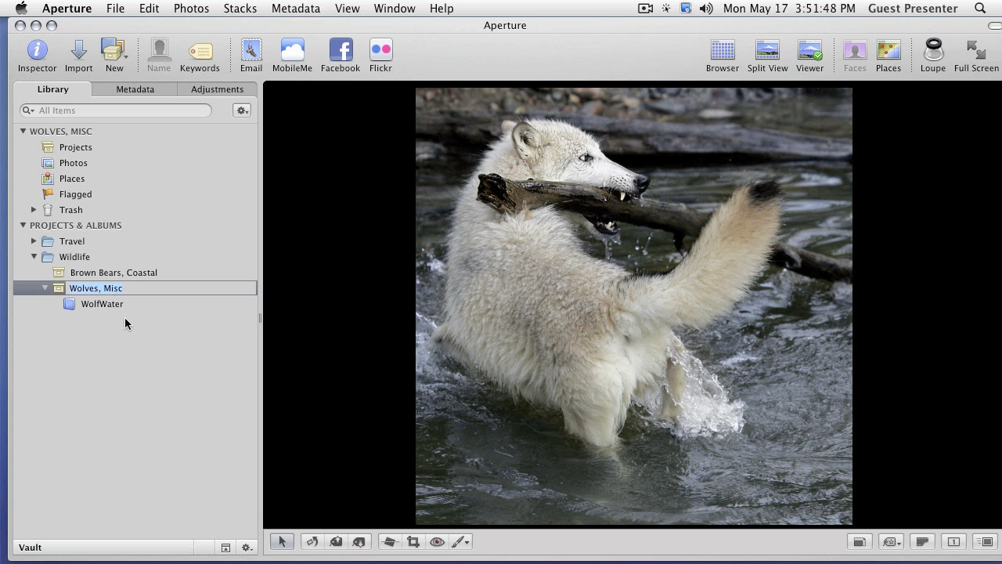
left_click(123, 317)
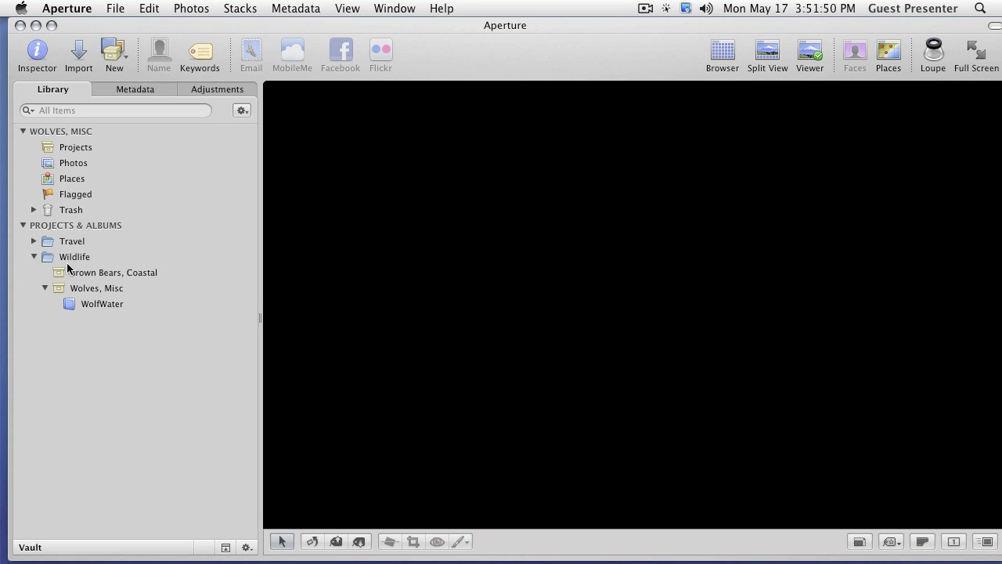
left_click(34, 257)
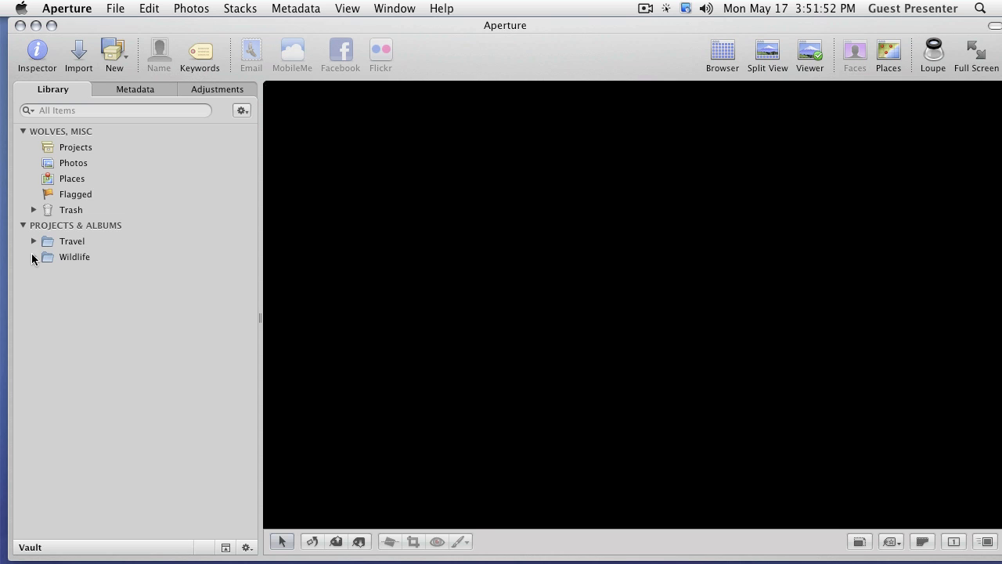
left_click(32, 241)
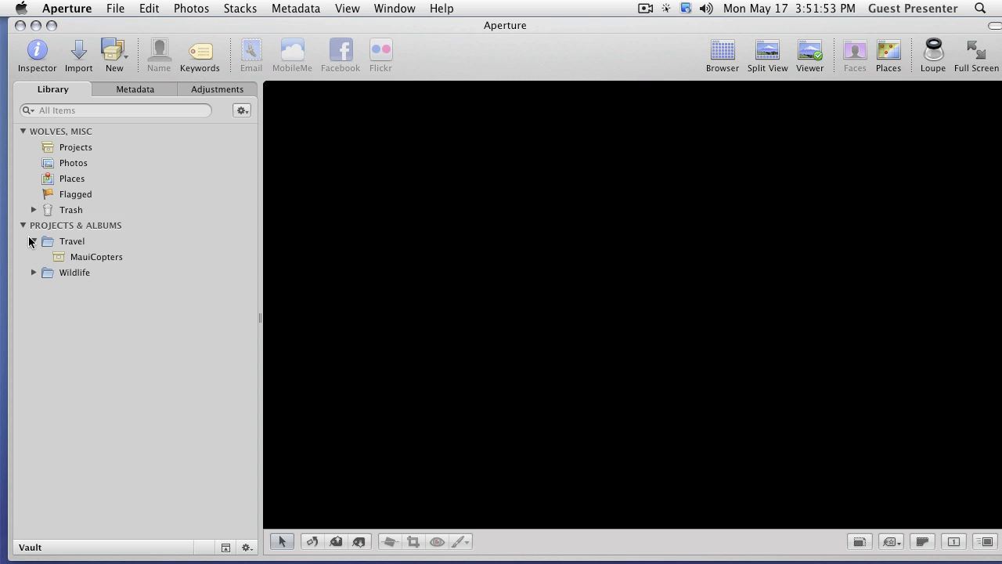
left_click(104, 253)
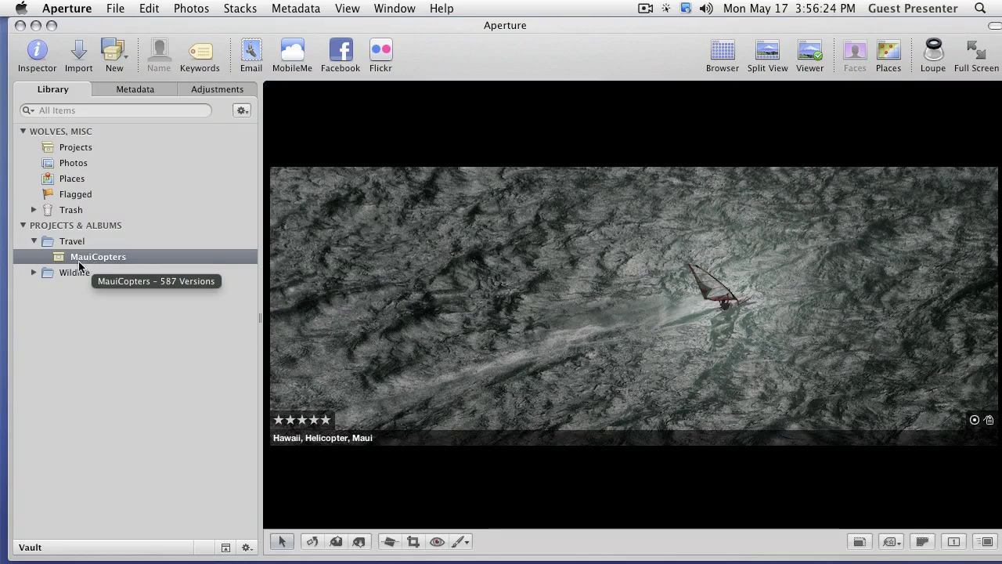
left_click(209, 90)
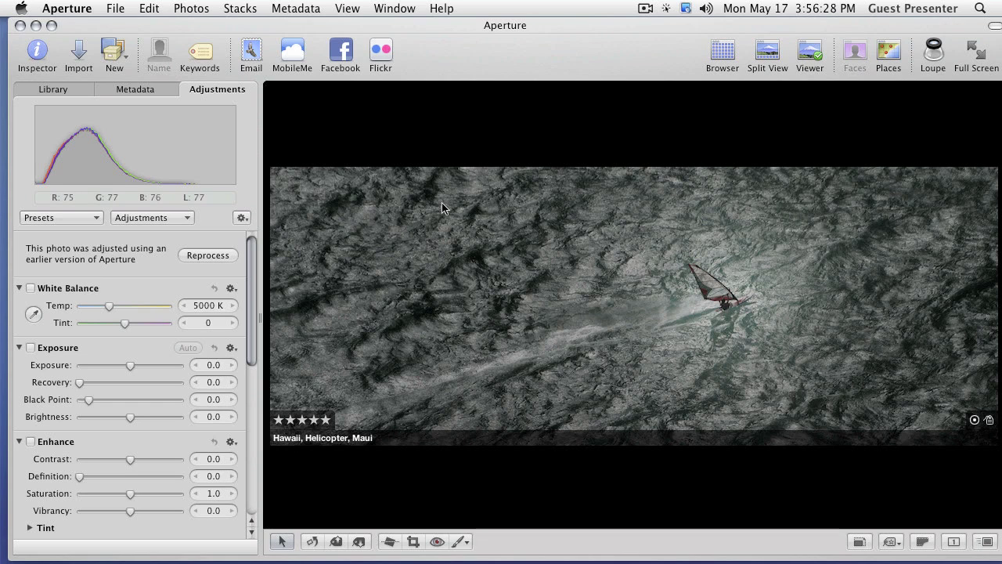
Crop the windsurfer photo to a 1219 × 1218 area with Do Not Constrain aspect ratio
key("c")
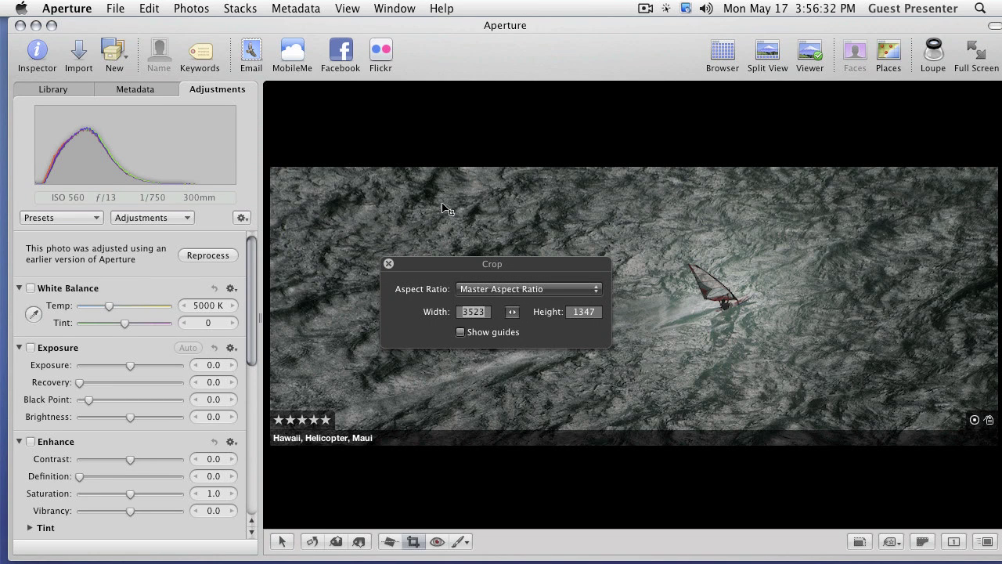
left_click_drag(471, 266, 451, 93)
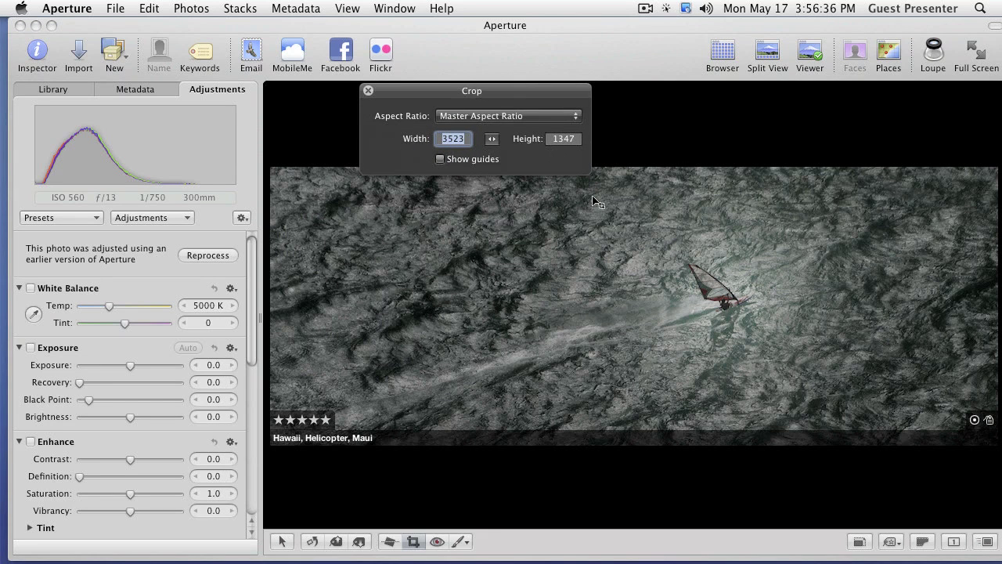
left_click(506, 117)
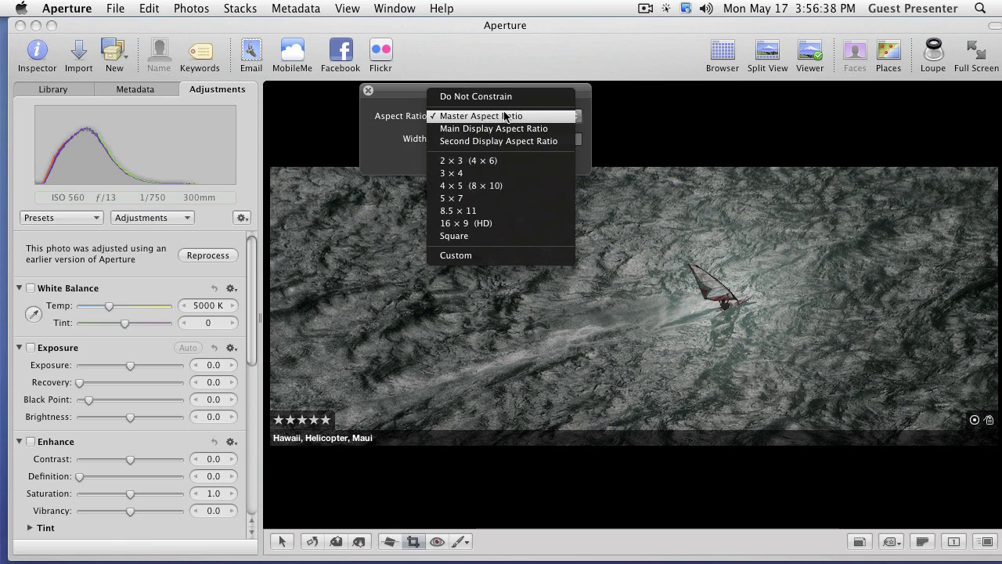
left_click(503, 98)
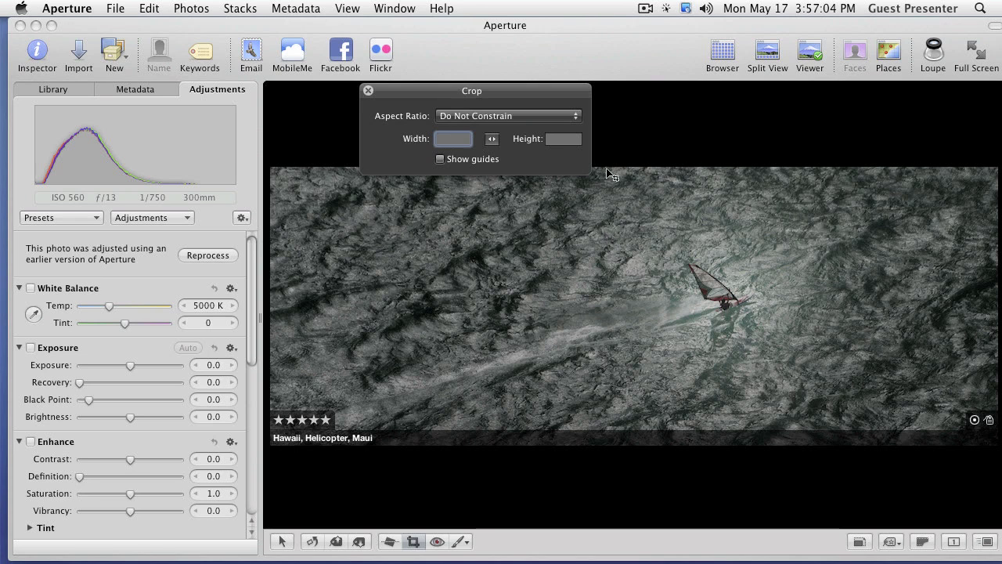
left_click_drag(603, 173, 858, 429)
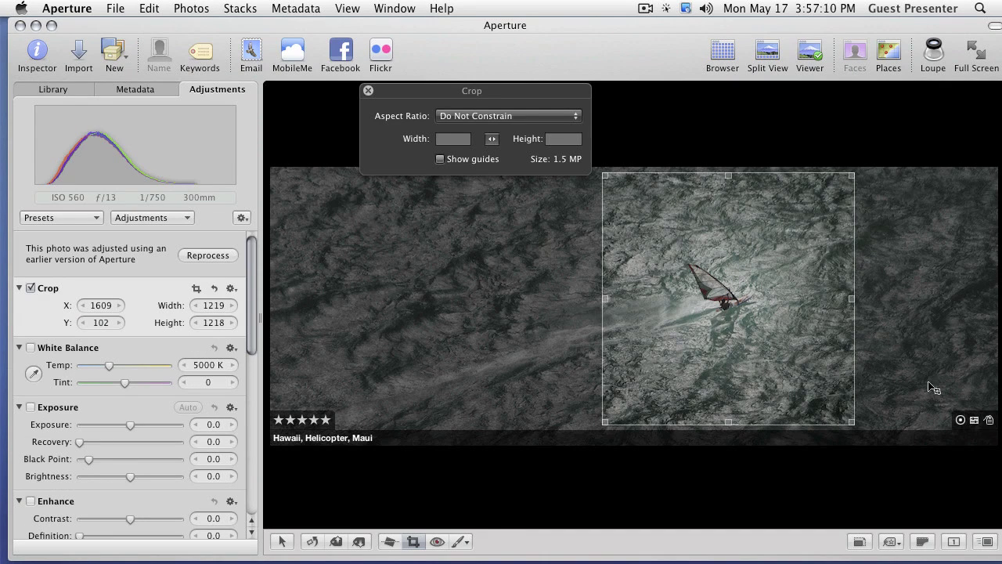
key("Return")
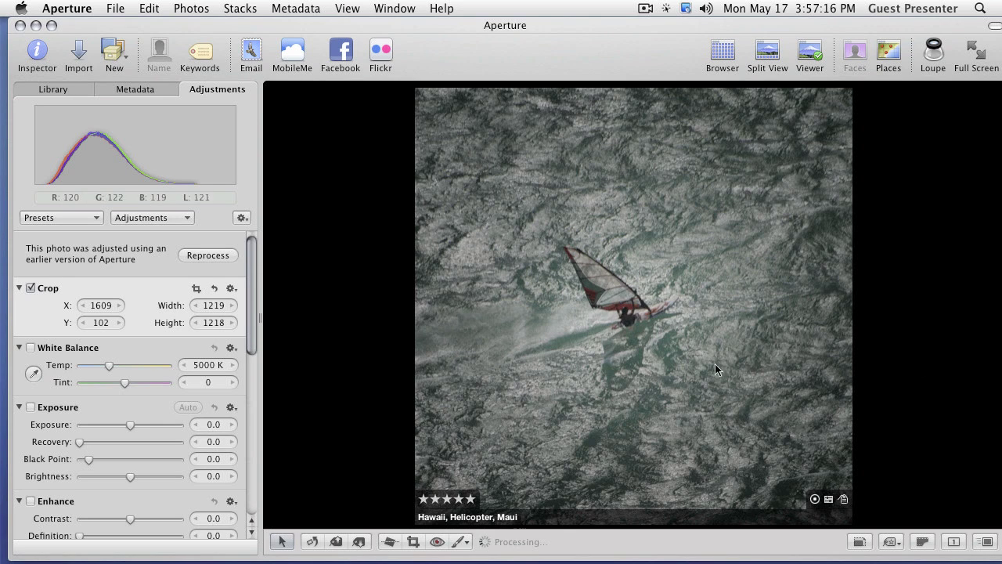
Enable the Exposure adjustment and raise Exposure to 0.85 on the cropped photo
left_click(31, 407)
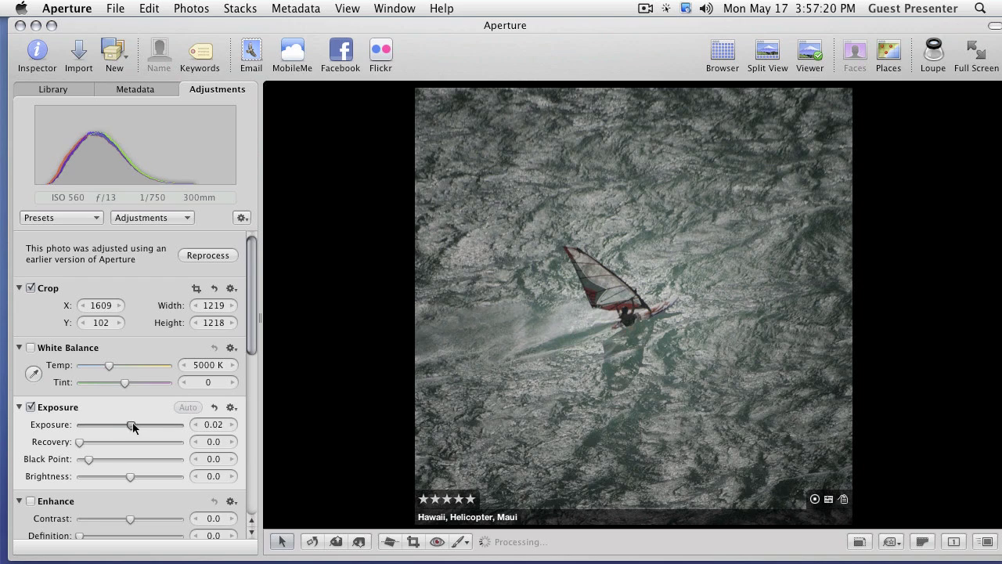
left_click_drag(133, 426, 152, 425)
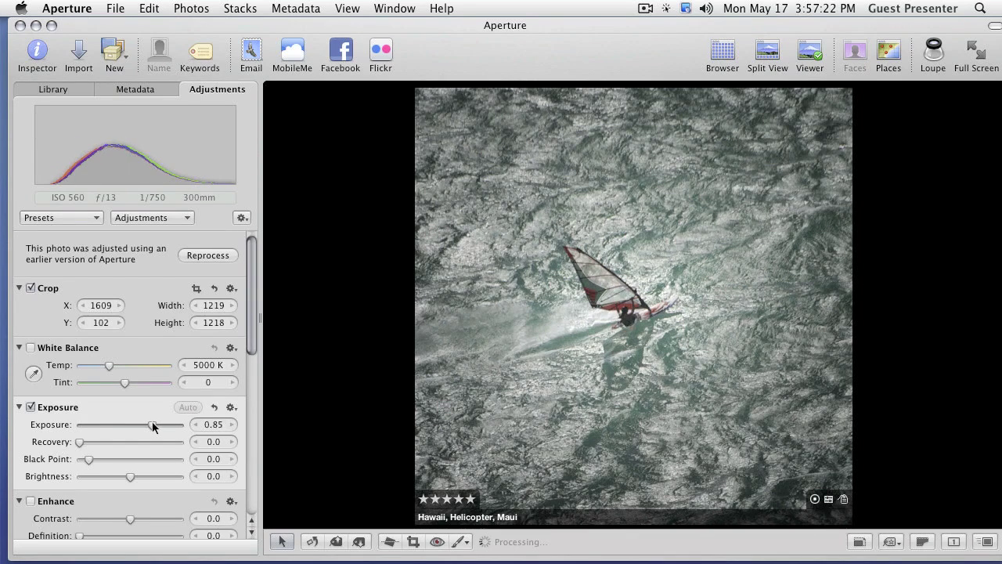
left_click(116, 8)
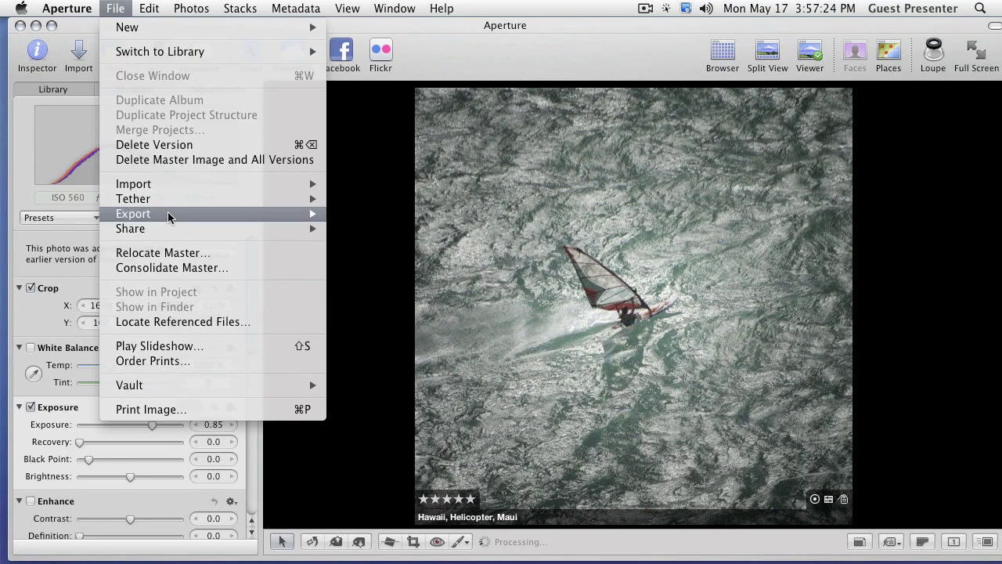
mouse_move(167, 213)
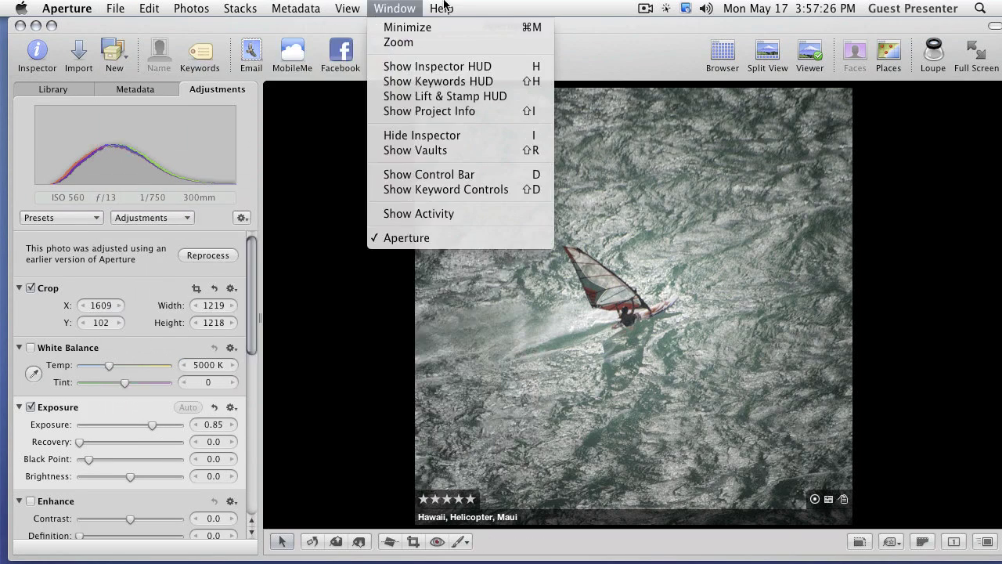
left_click(570, 7)
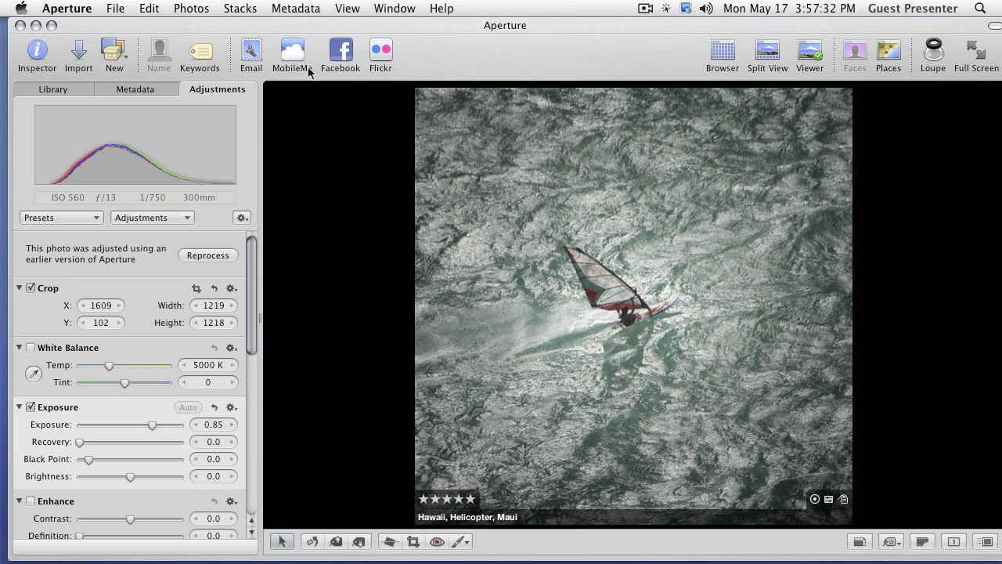
Uncheck the Crop adjustment to restore the full wide frame, keeping Exposure at 0.85
left_click_drag(250, 248, 245, 222)
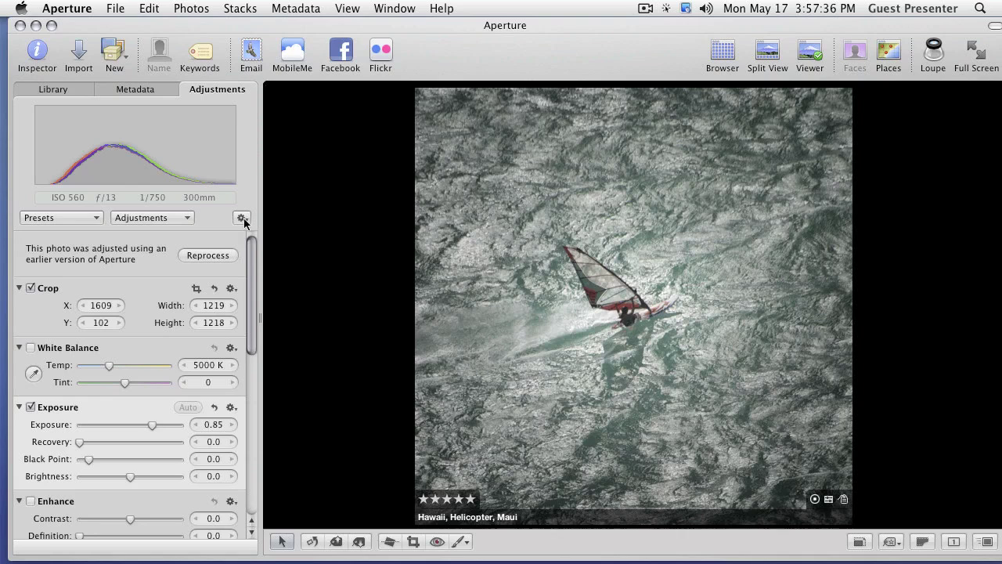
left_click(32, 289)
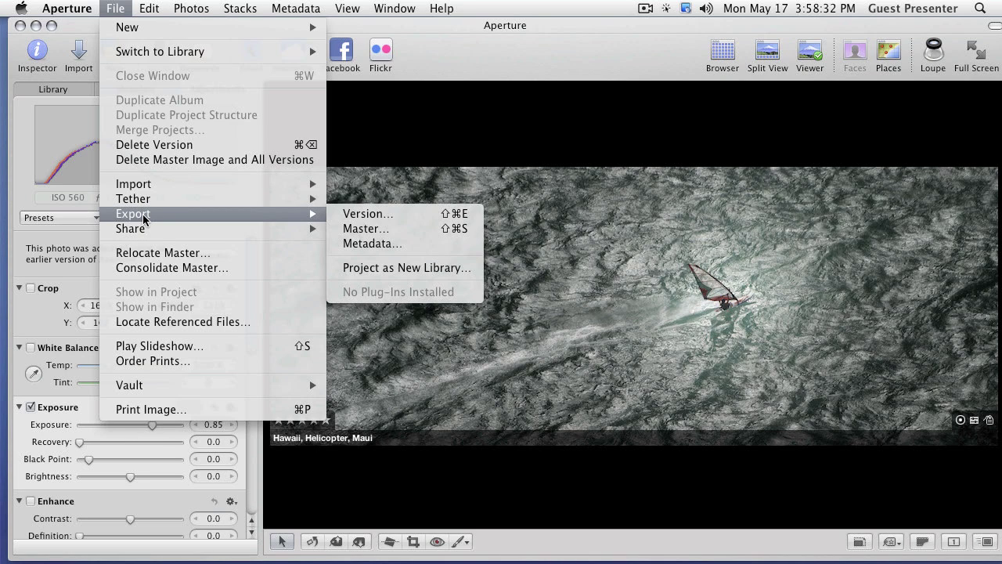
Close the File and Edit menus without choosing any command
left_click(147, 8)
left_click(126, 7)
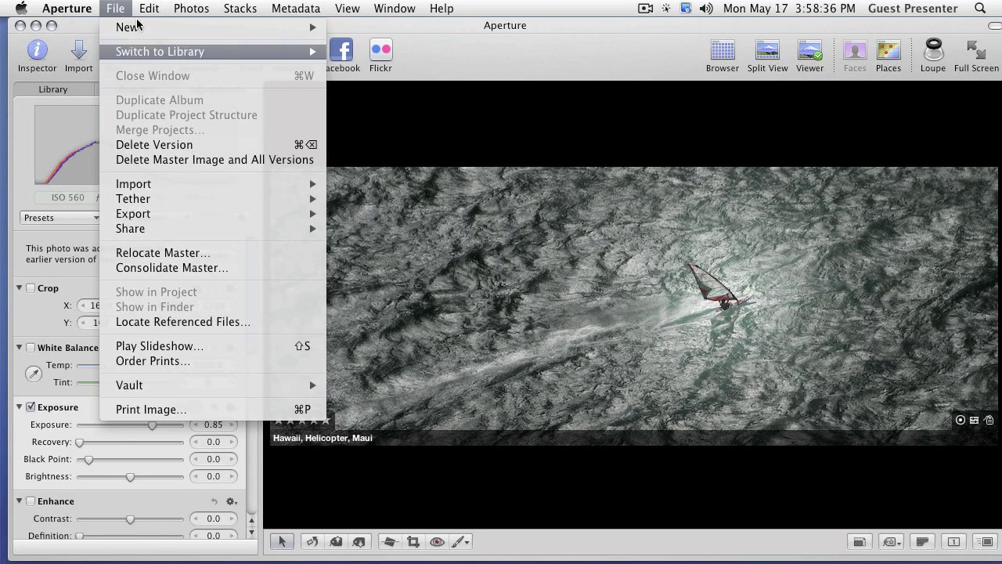
mouse_move(135, 4)
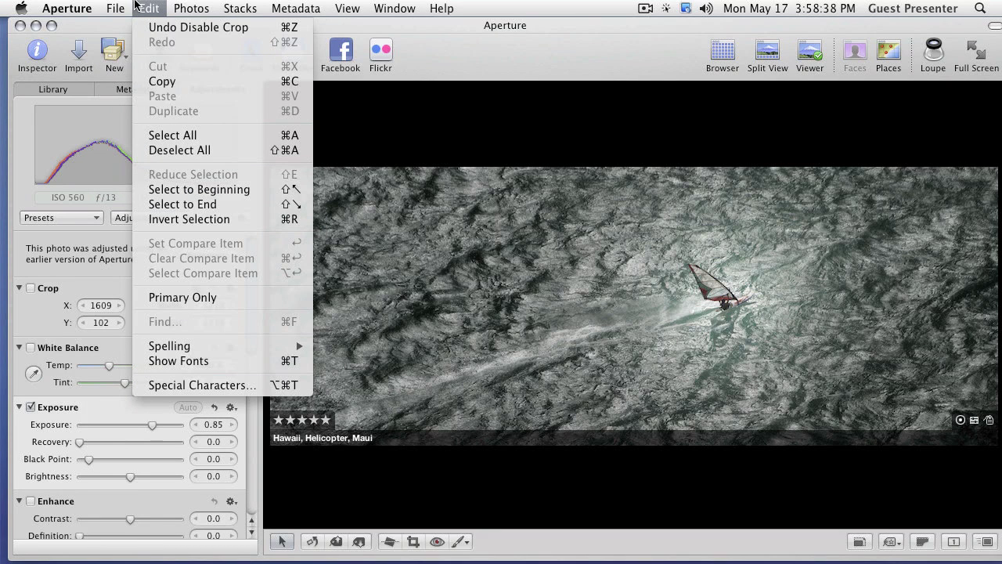
left_click(138, 6)
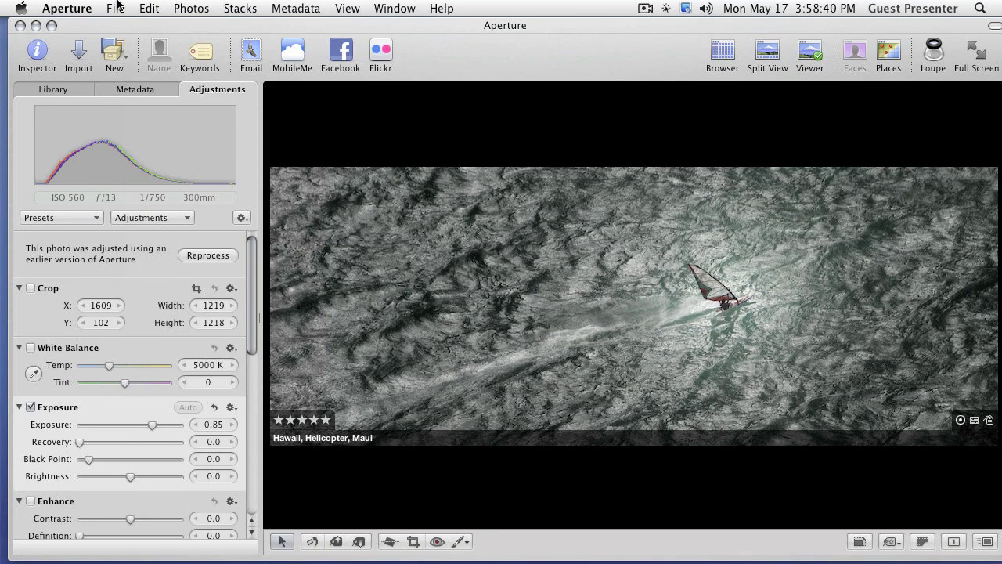